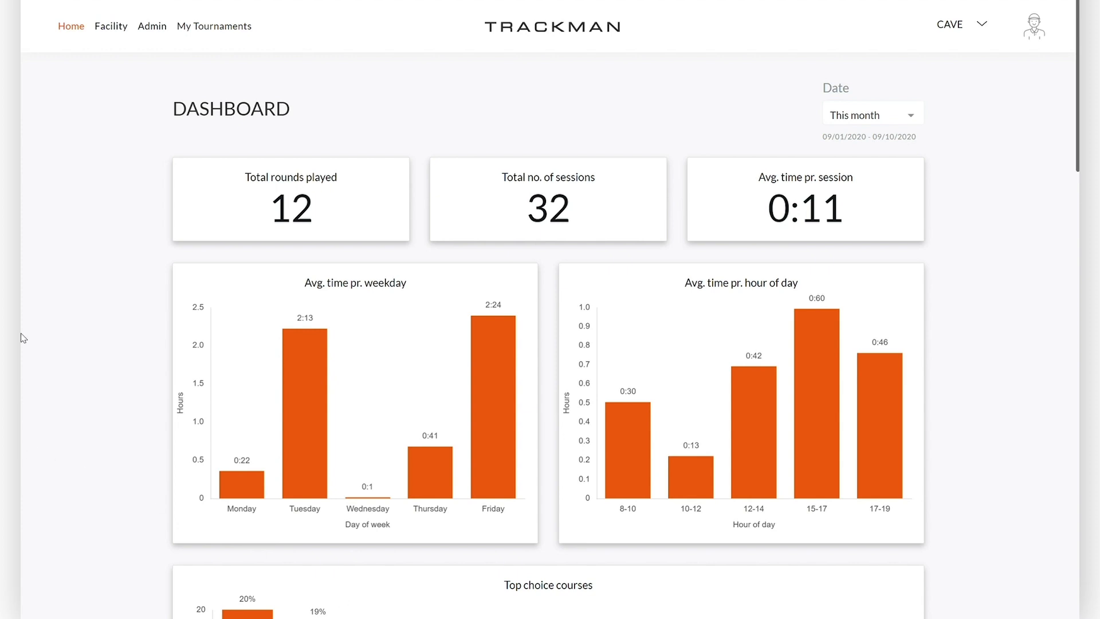
- Open the facility's tournaments and start creating an Order of Merit course tournament
click(111, 30)
click(150, 170)
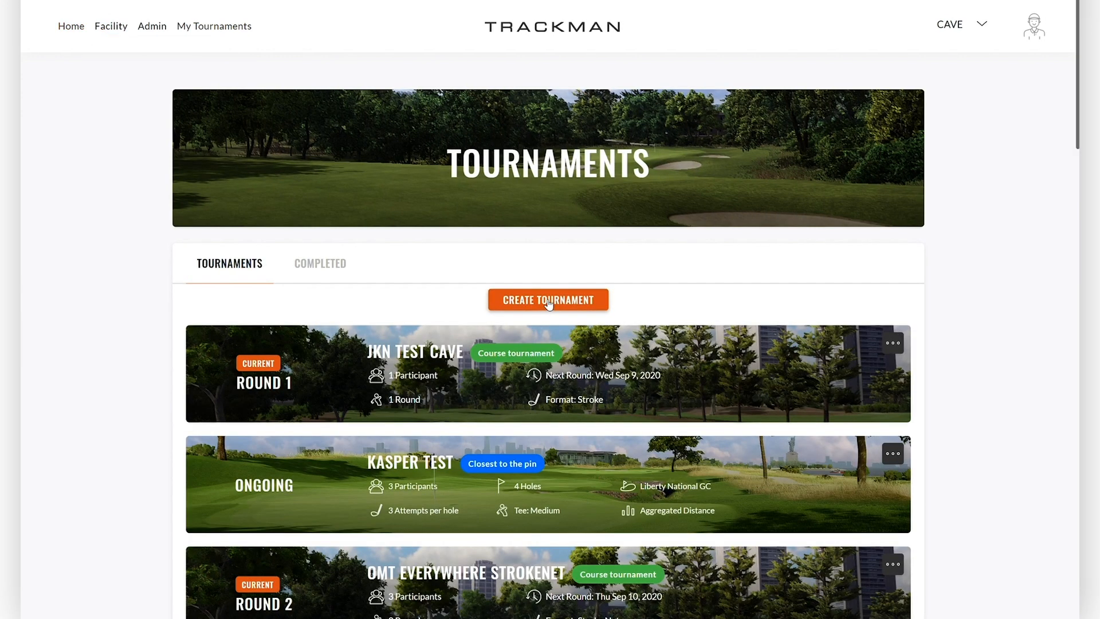
click(548, 302)
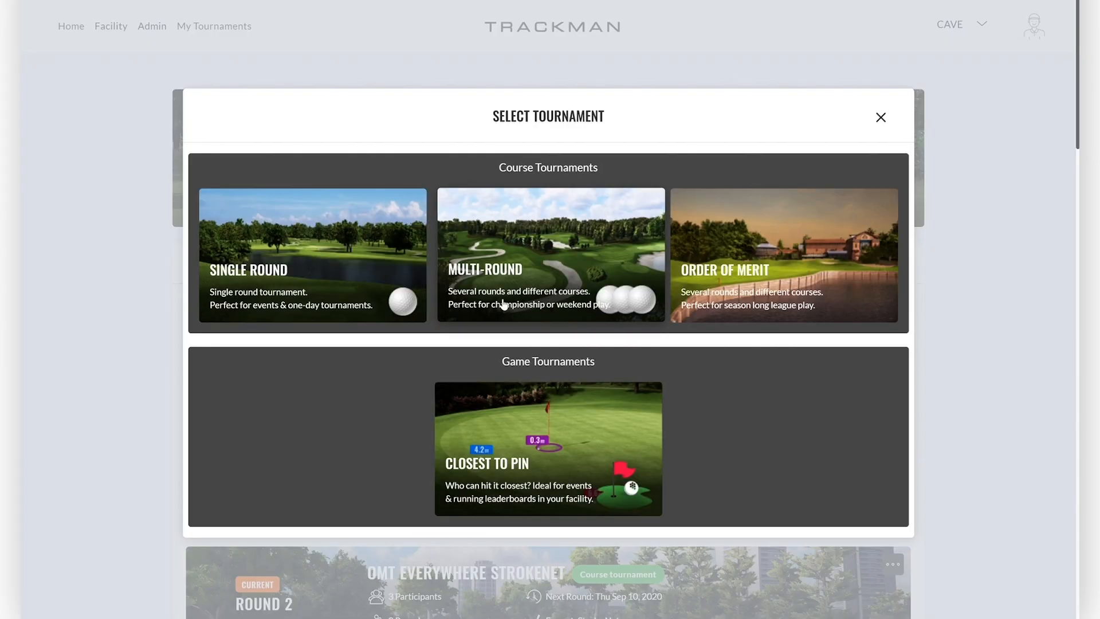
click(749, 256)
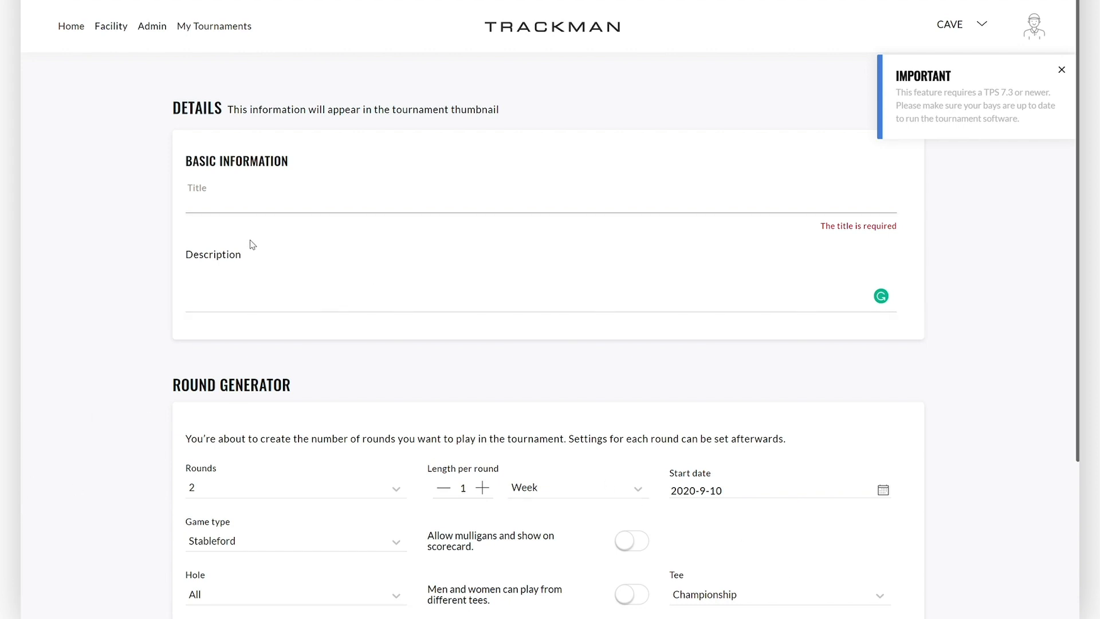
- Title the tournament "TrackMan Tournament 2020" and enter the description "Welcome to the TrackMan Tournament 2020!"
click(281, 211)
click(267, 232)
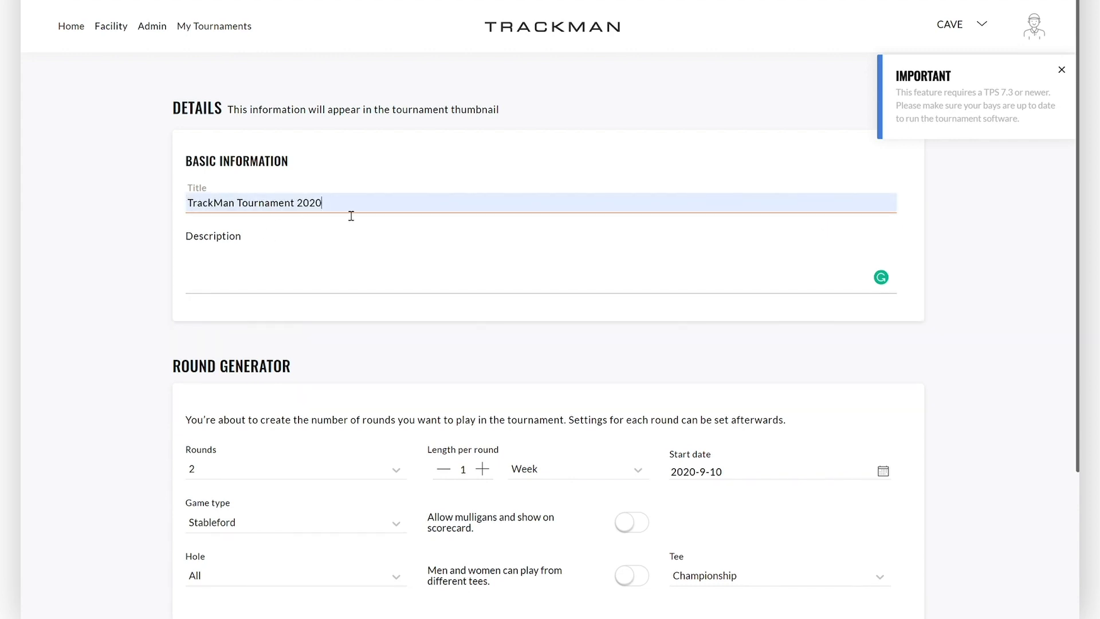
click(335, 277)
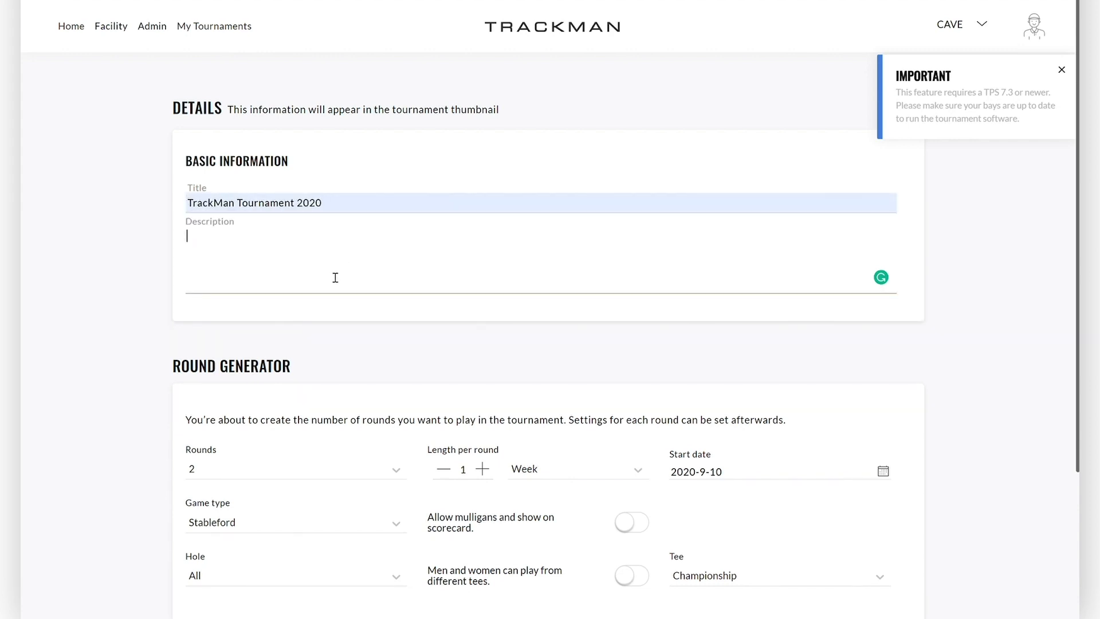
text(Welcome to the TrackMan Tour)
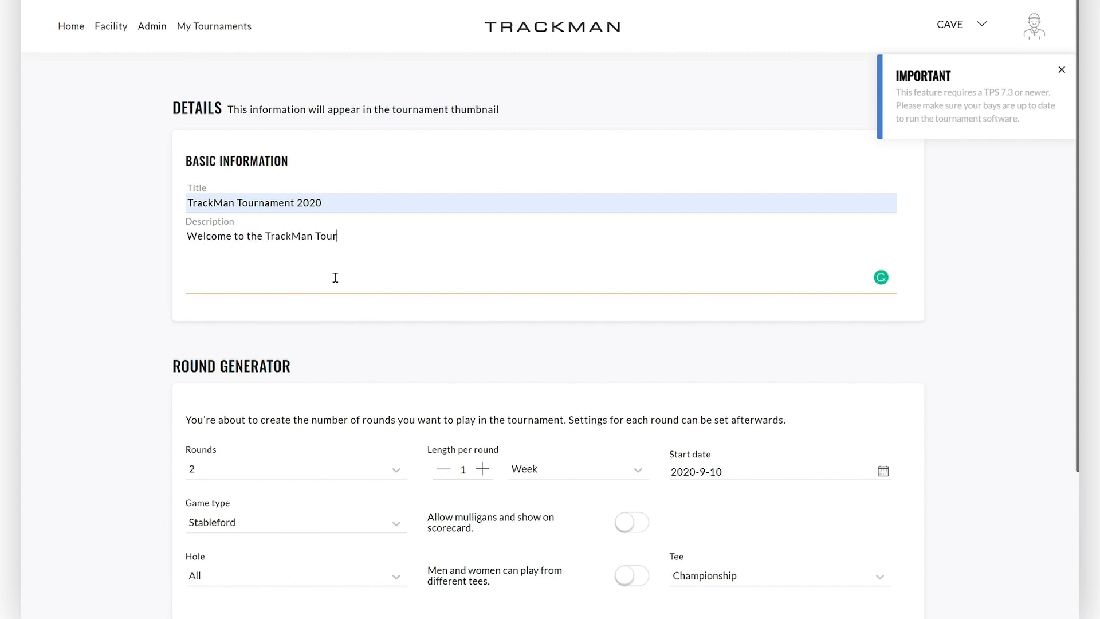
text(nament 2020!)
- Set the number of rounds to 4 in the round generator
scroll(258, 373, down, 2)
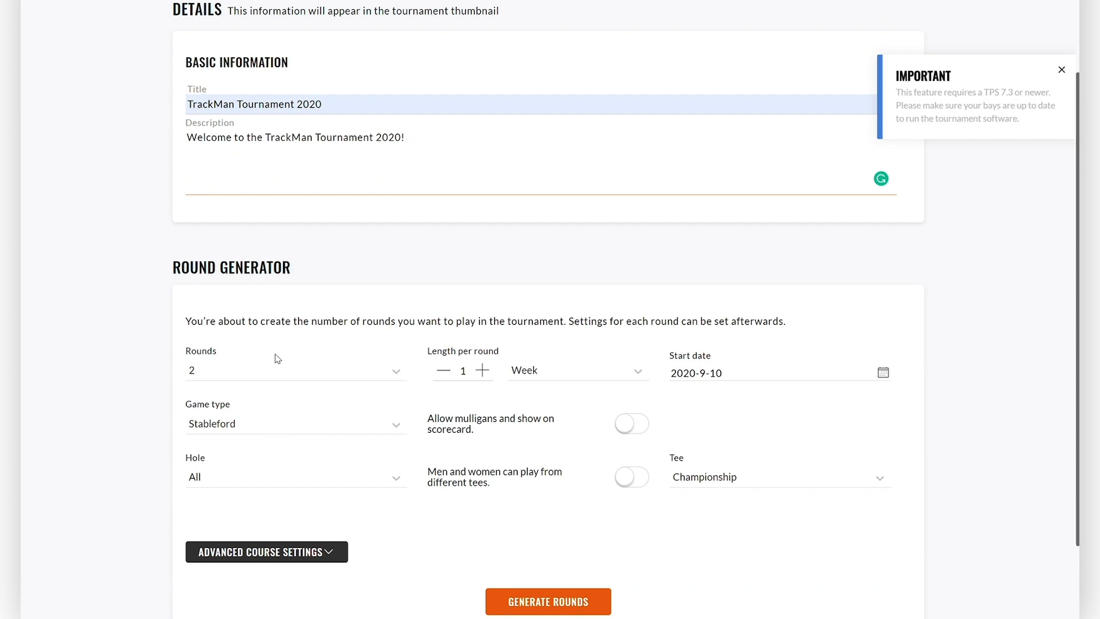
click(277, 372)
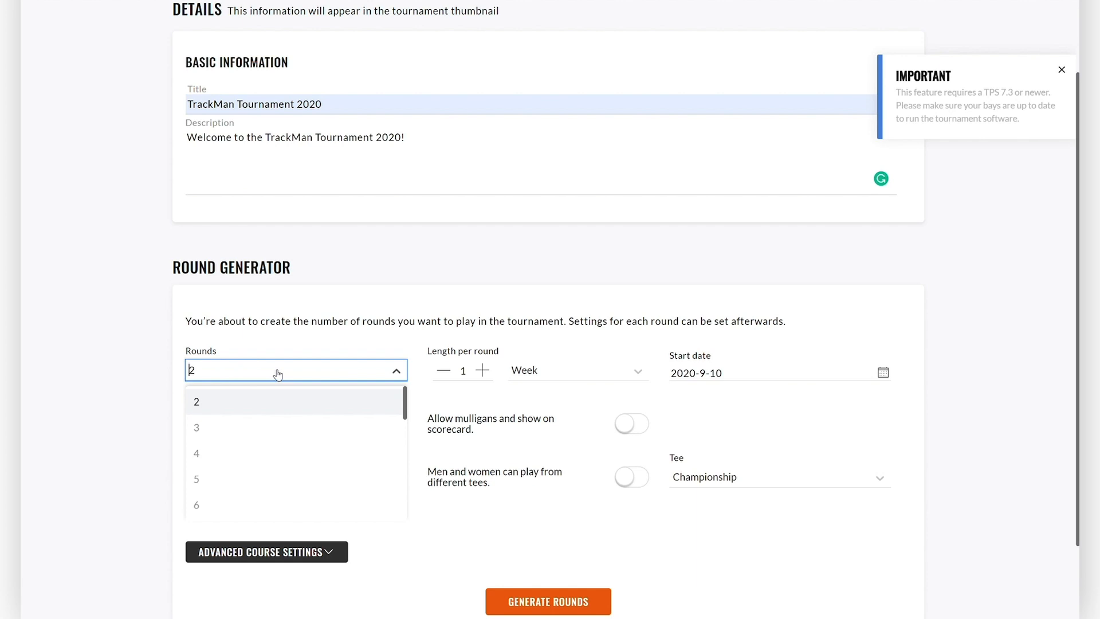
scroll(263, 446, down, 3)
scroll(264, 446, down, 9)
scroll(264, 446, up, 11)
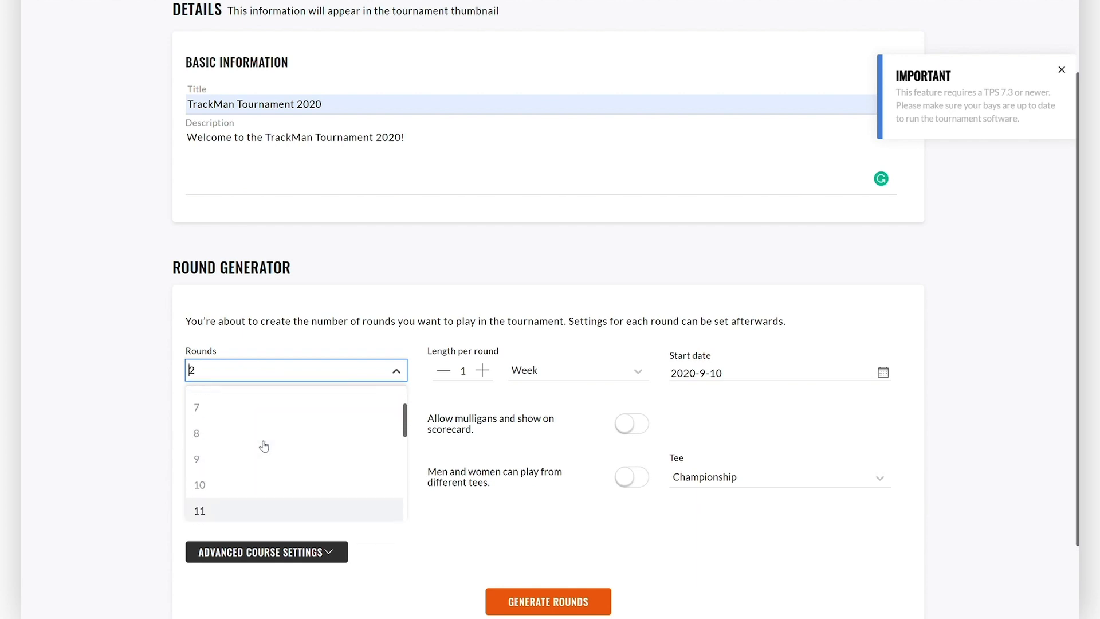
scroll(241, 422, up, 2)
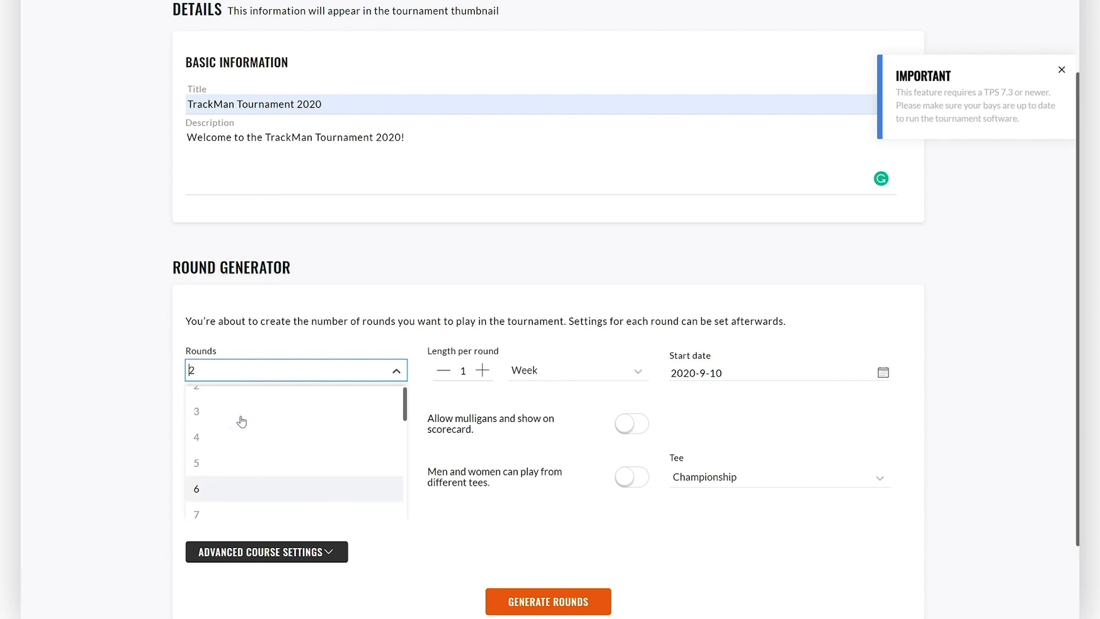
click(227, 445)
click(109, 412)
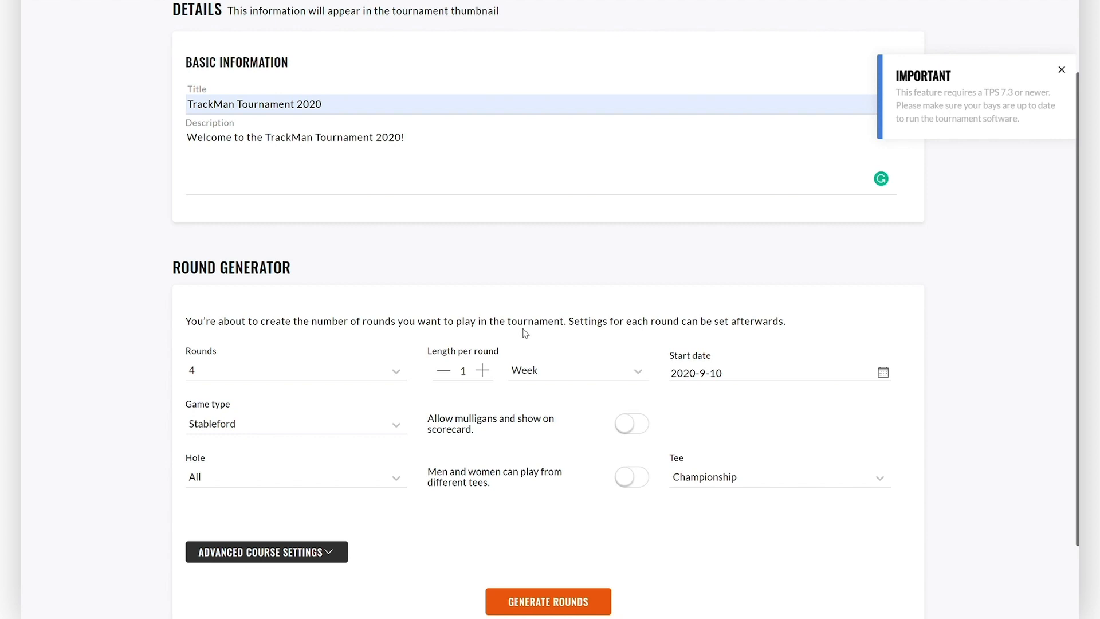
click(545, 373)
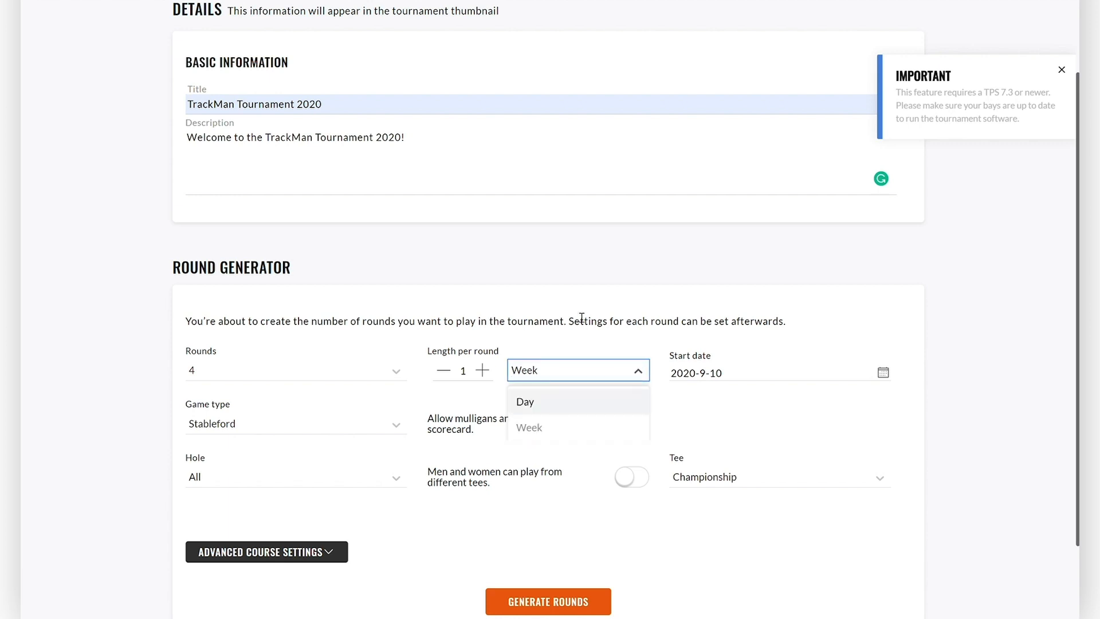
click(571, 344)
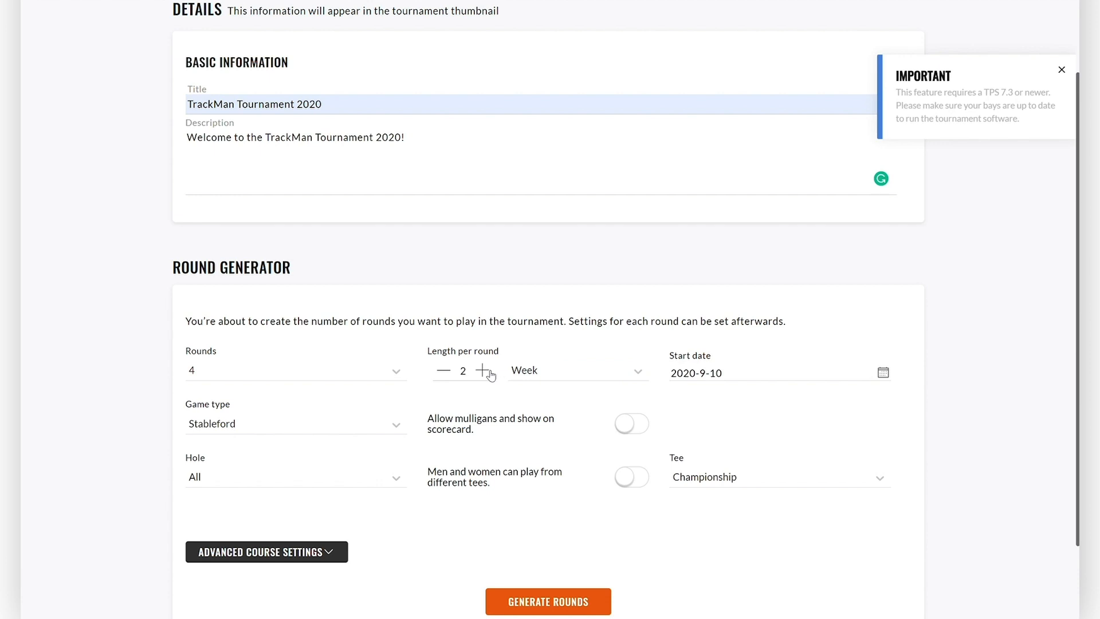
click(440, 373)
- Set the tournament's start date to 2020-9-12 and its game type to Stroke
click(887, 378)
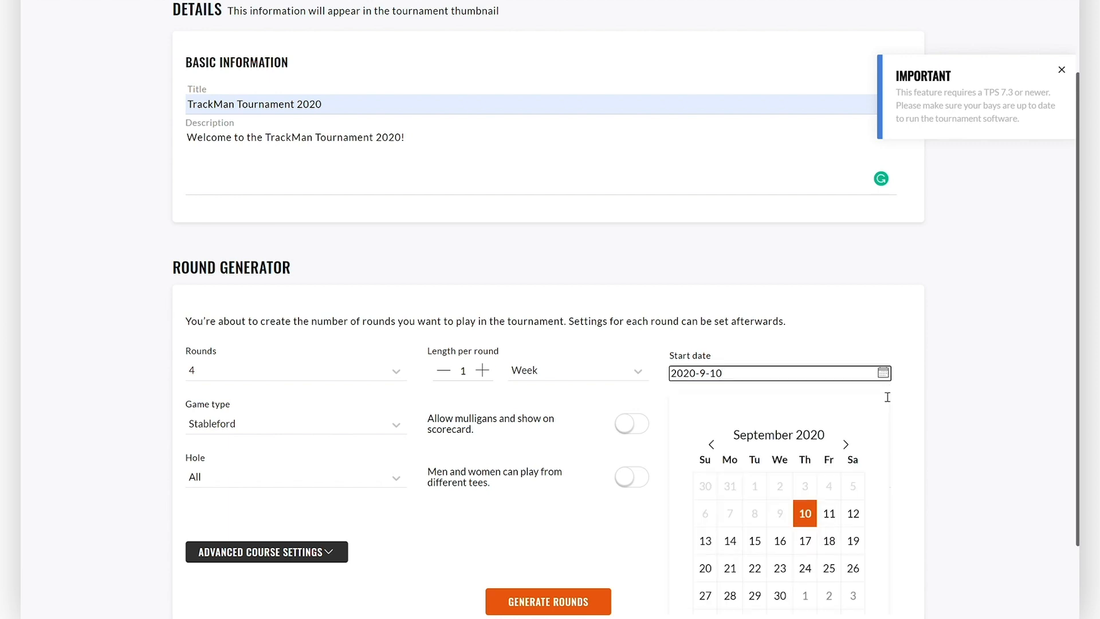
click(860, 523)
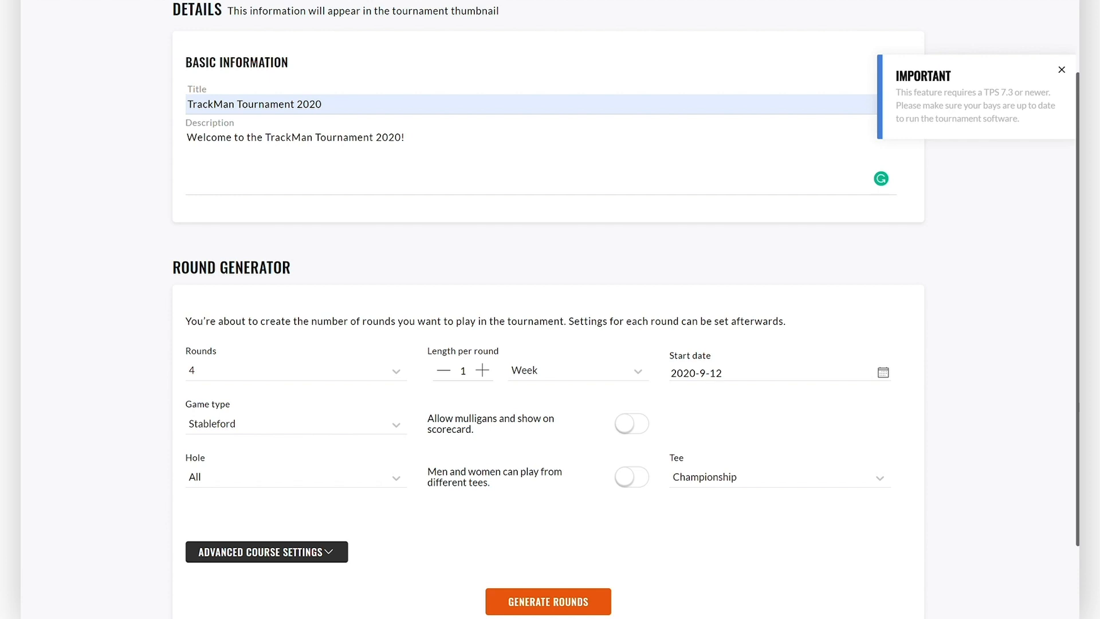
click(247, 425)
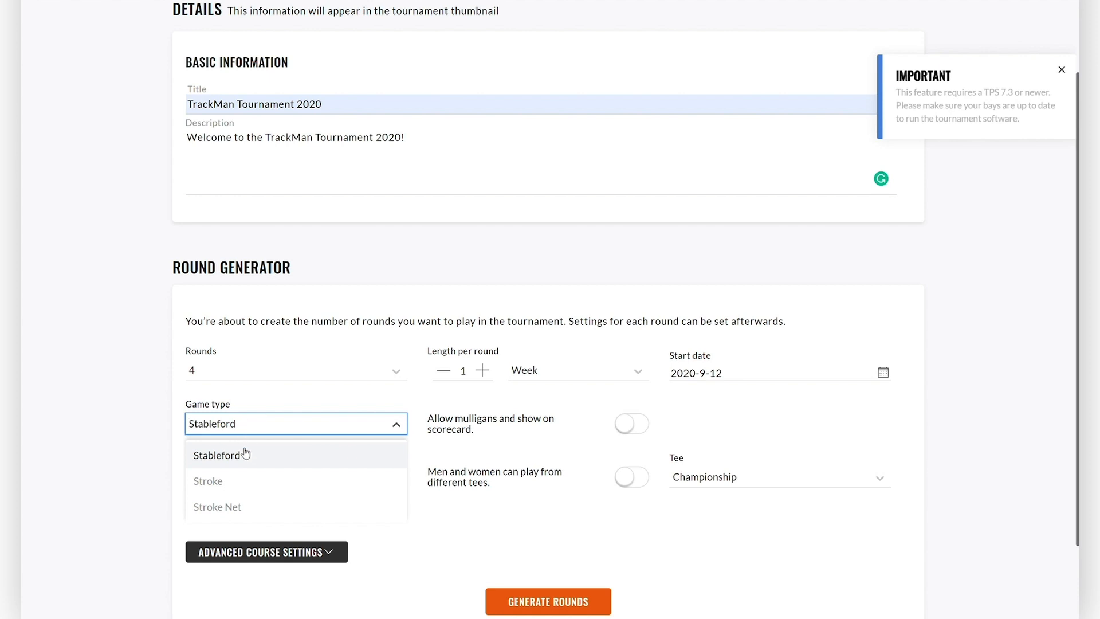
click(243, 483)
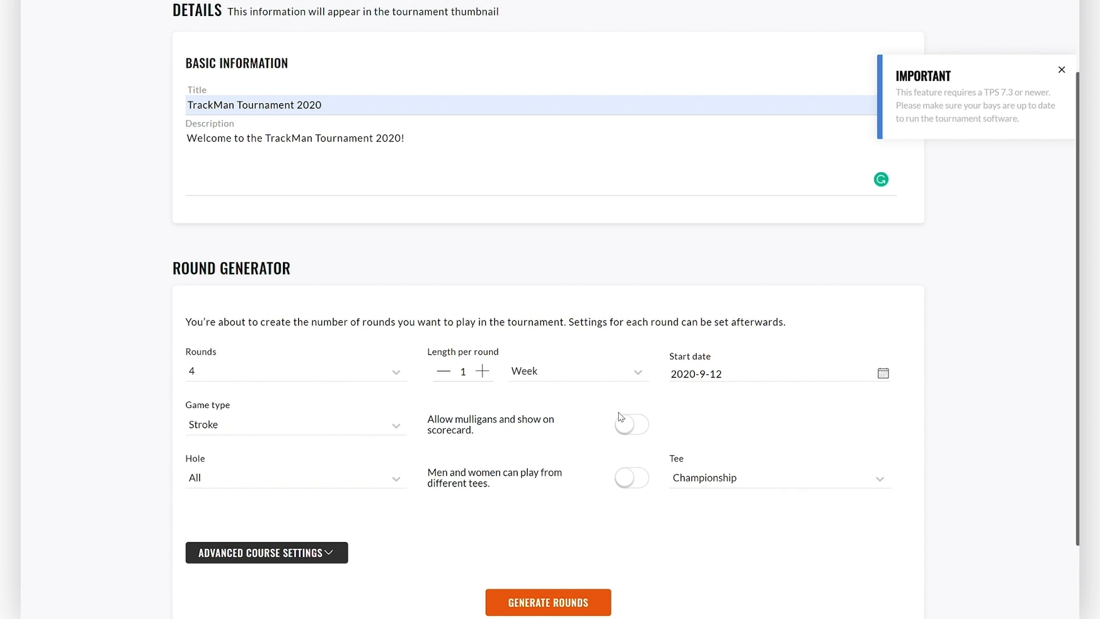
click(312, 482)
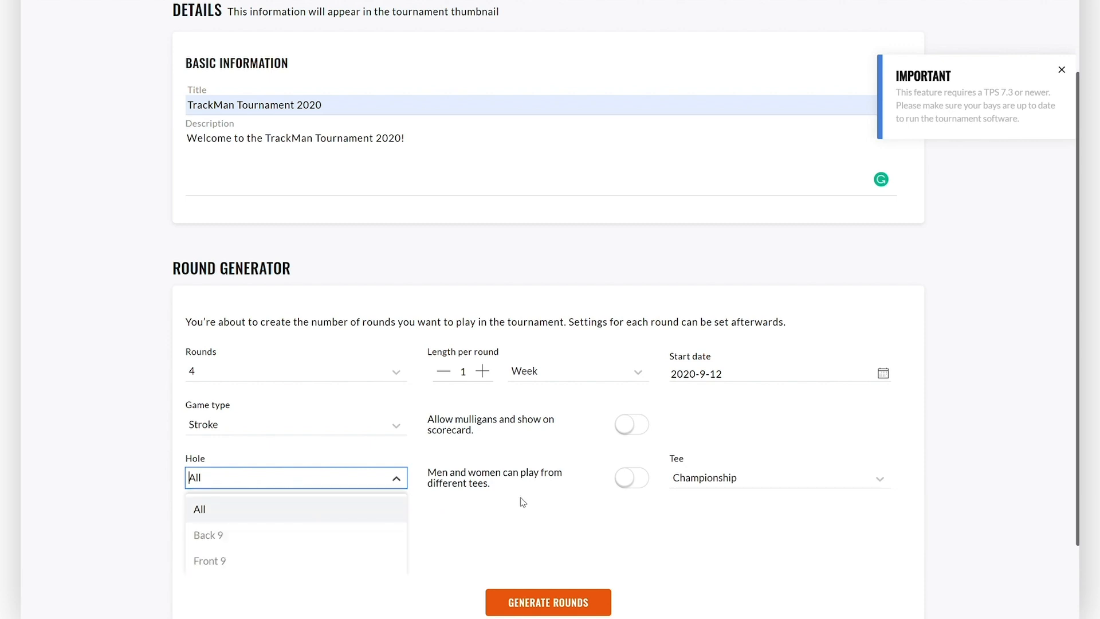
click(524, 514)
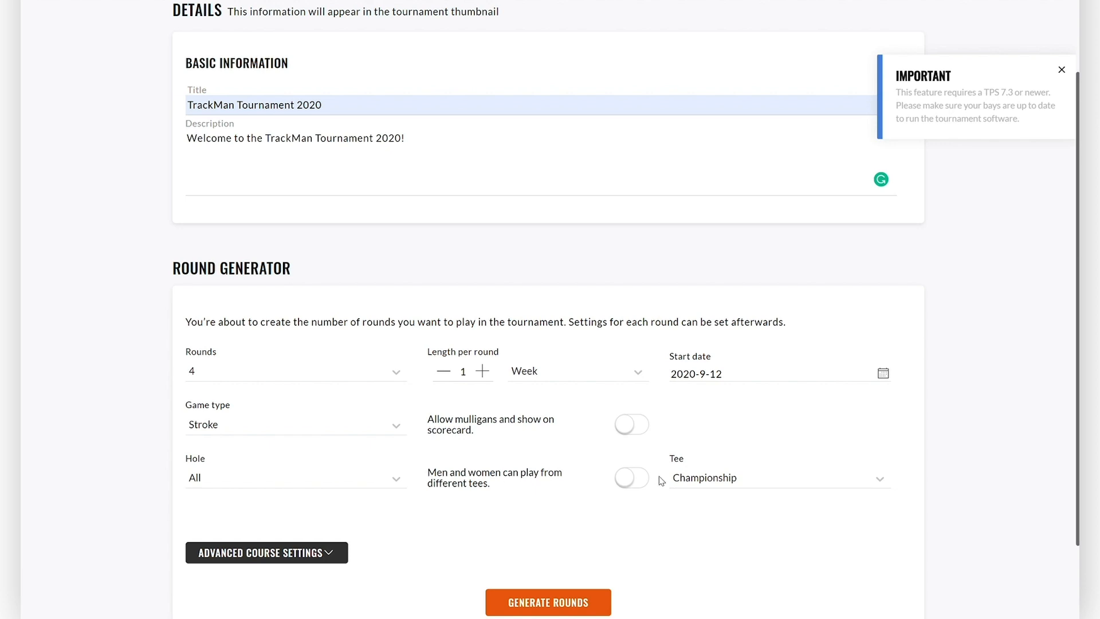
click(760, 479)
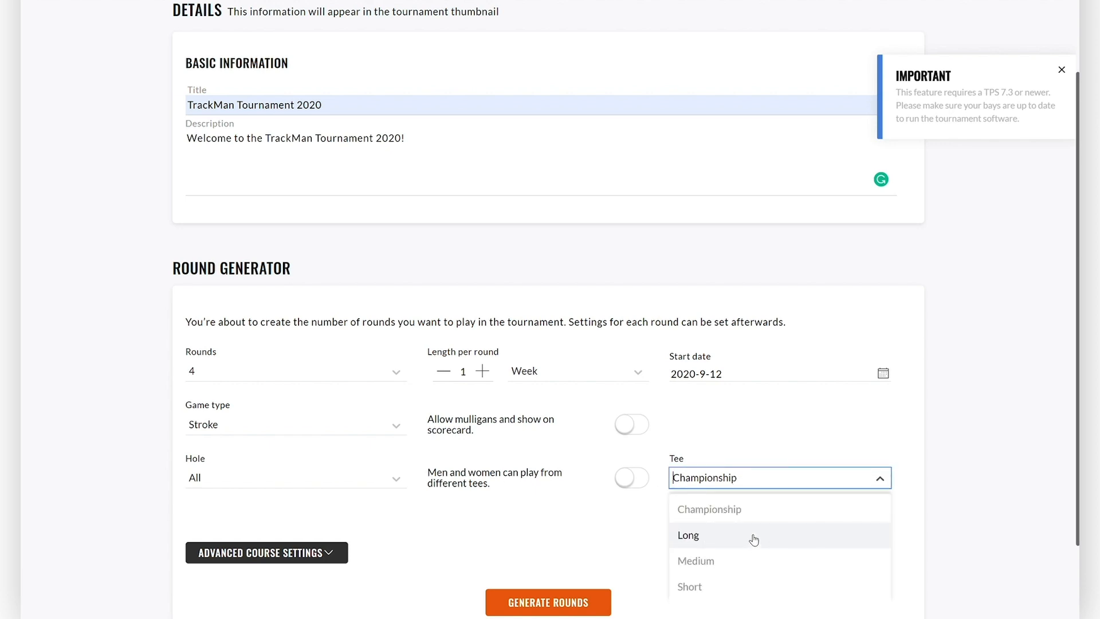
click(601, 517)
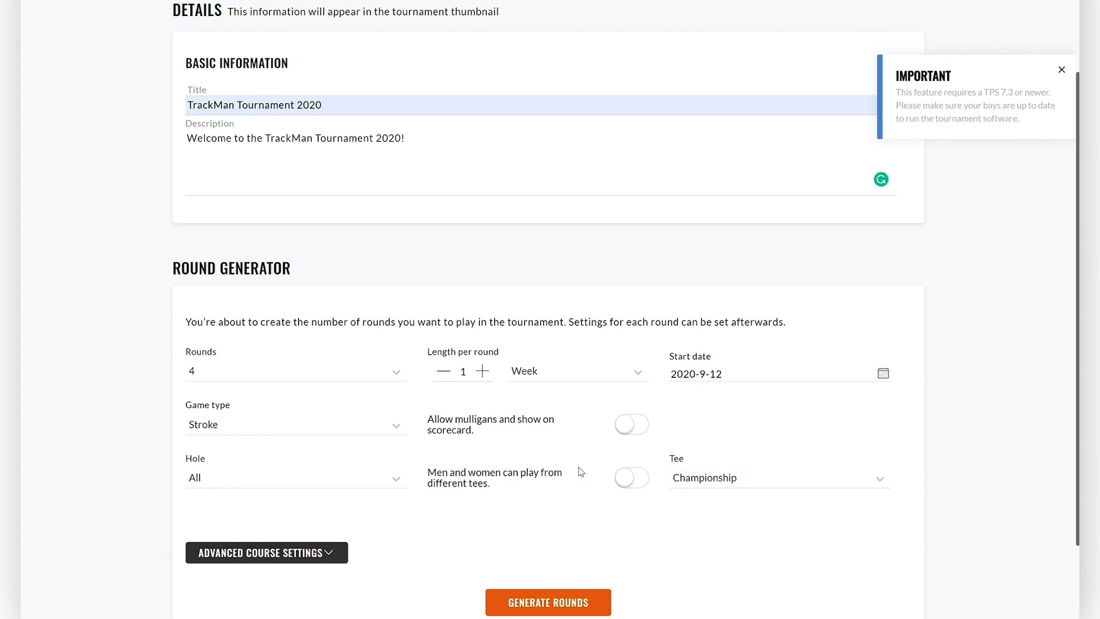
- Let men and women play from different tees with the female tee set to Medium, and generate the rounds
click(636, 481)
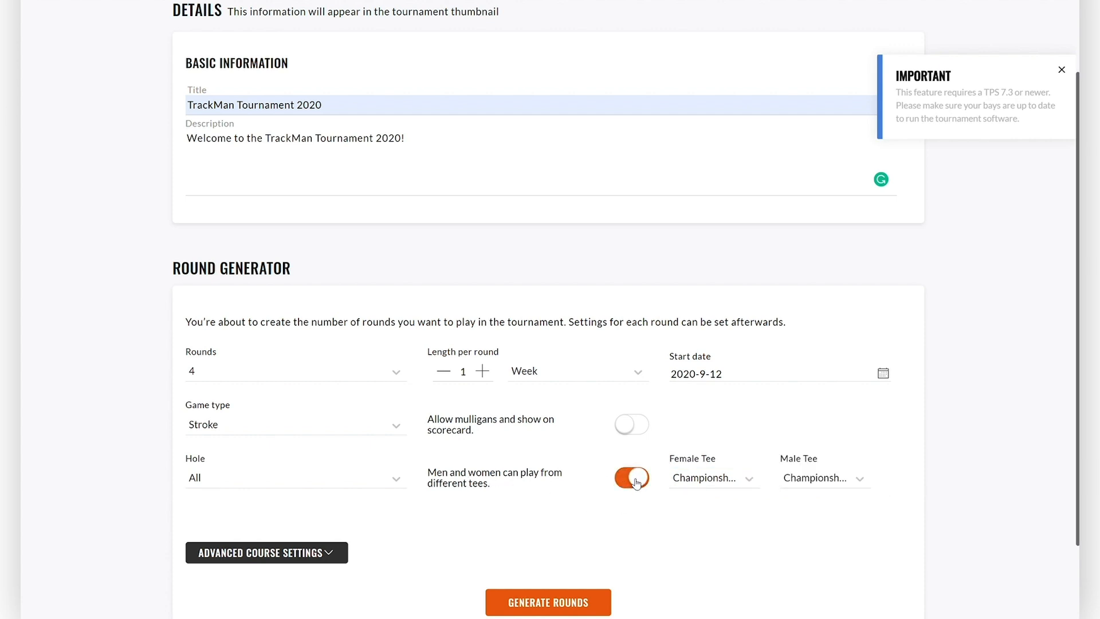
click(732, 480)
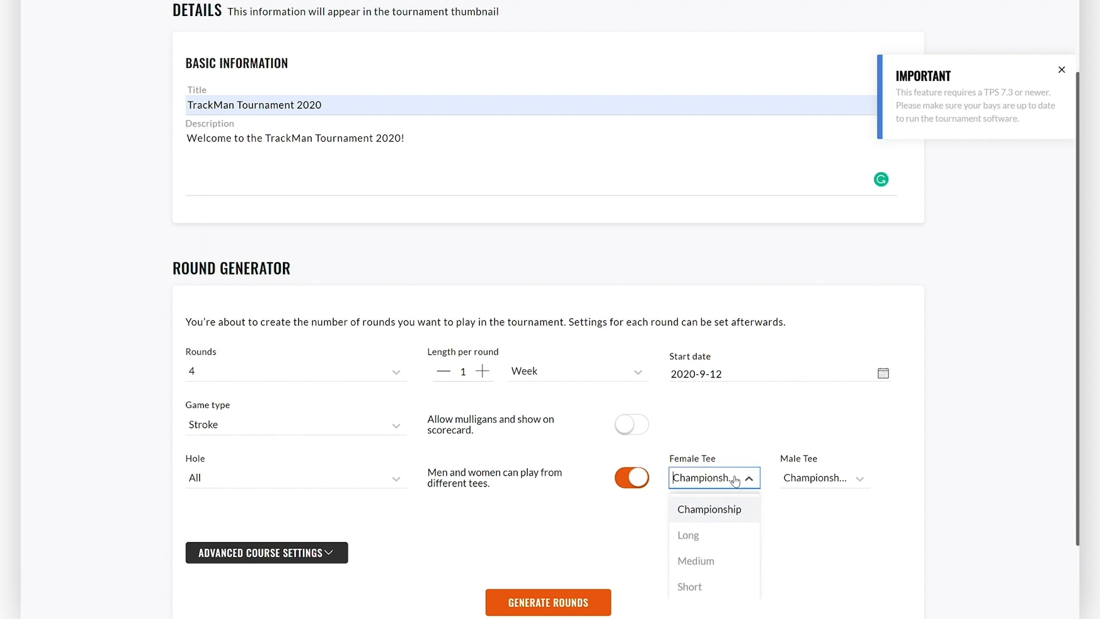
click(724, 559)
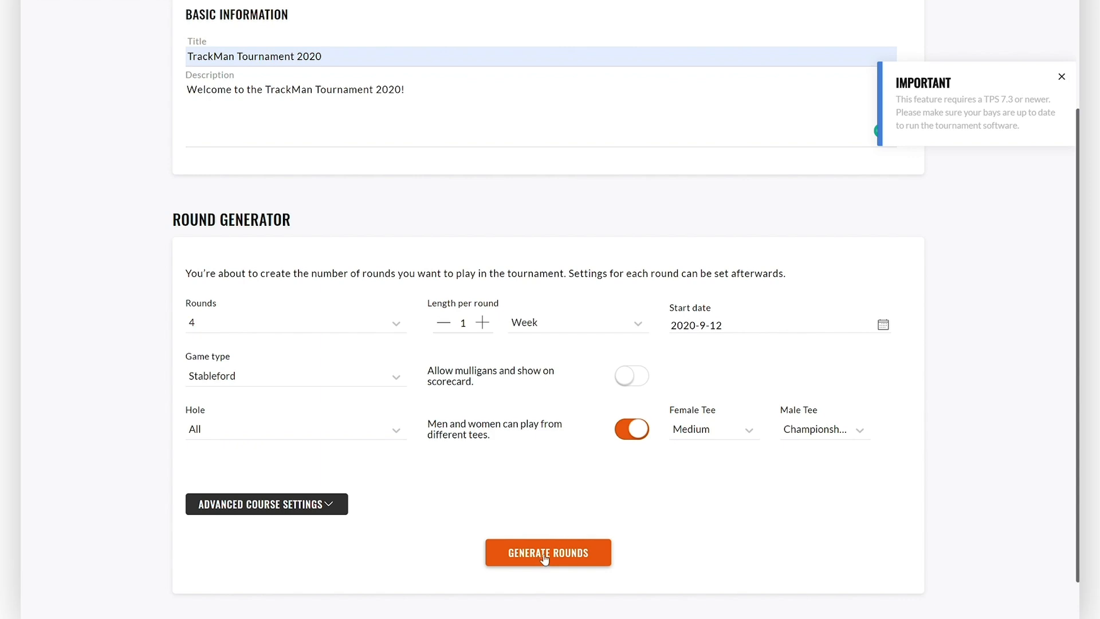
click(566, 557)
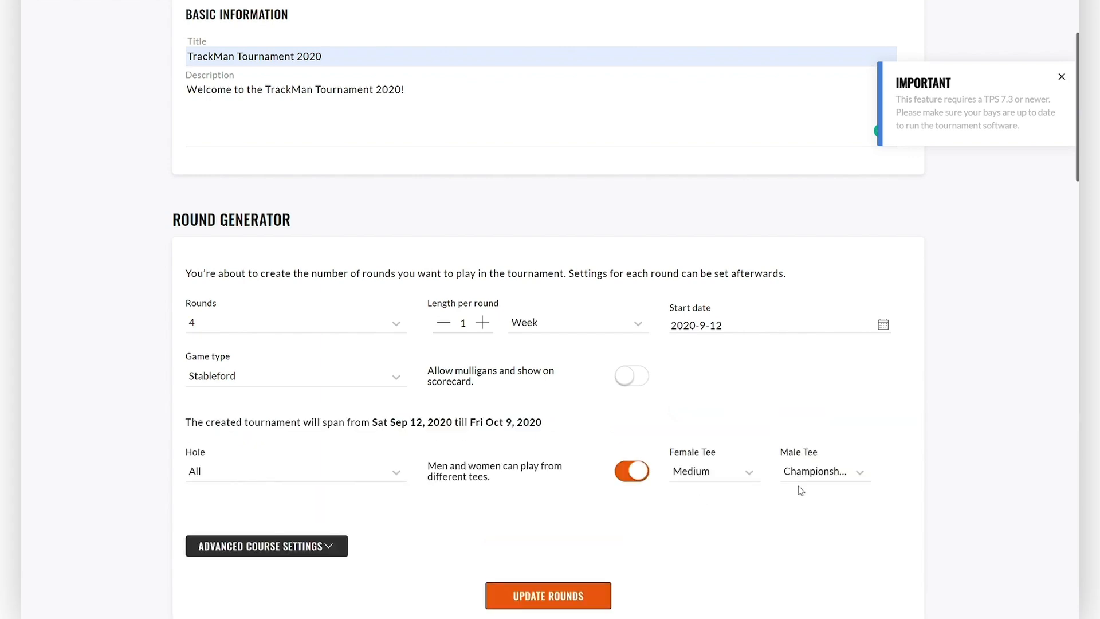
- Look through the generated rounds and their settings, and browse the courses offered for Round 1
scroll(800, 490, down, 10)
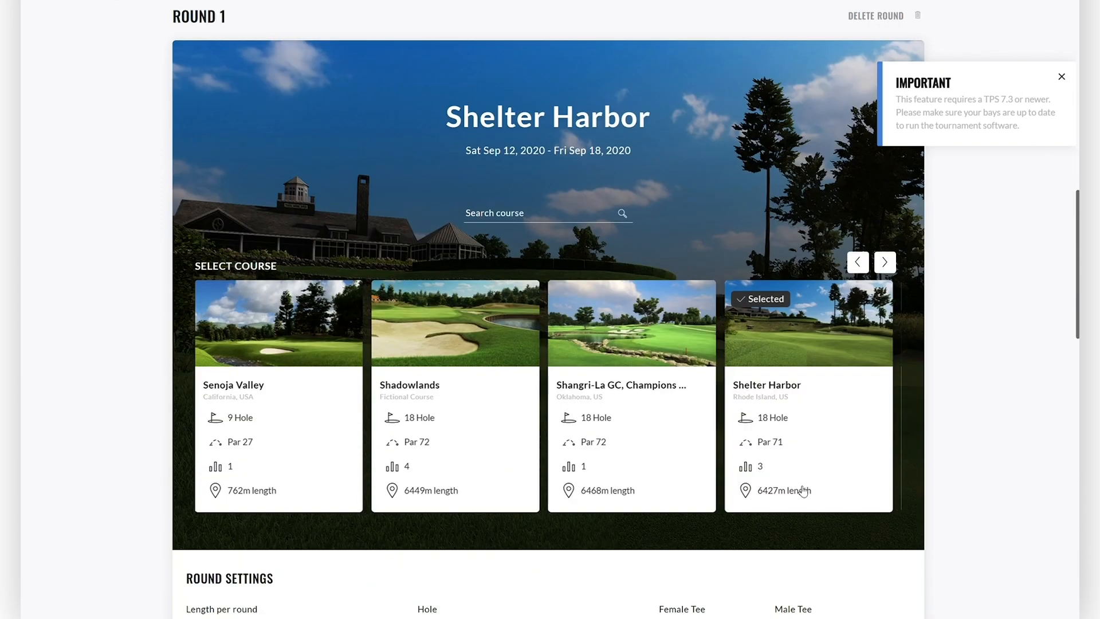
scroll(803, 491, down, 15)
scroll(802, 491, down, 2)
scroll(803, 490, up, 7)
scroll(800, 490, up, 7)
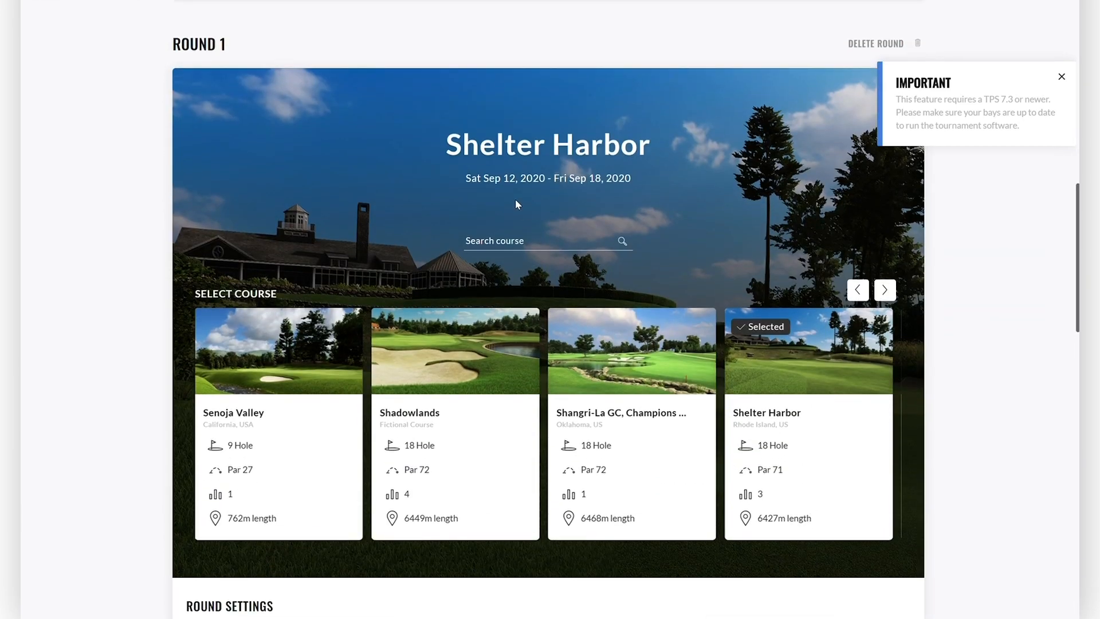
scroll(431, 172, down, 17)
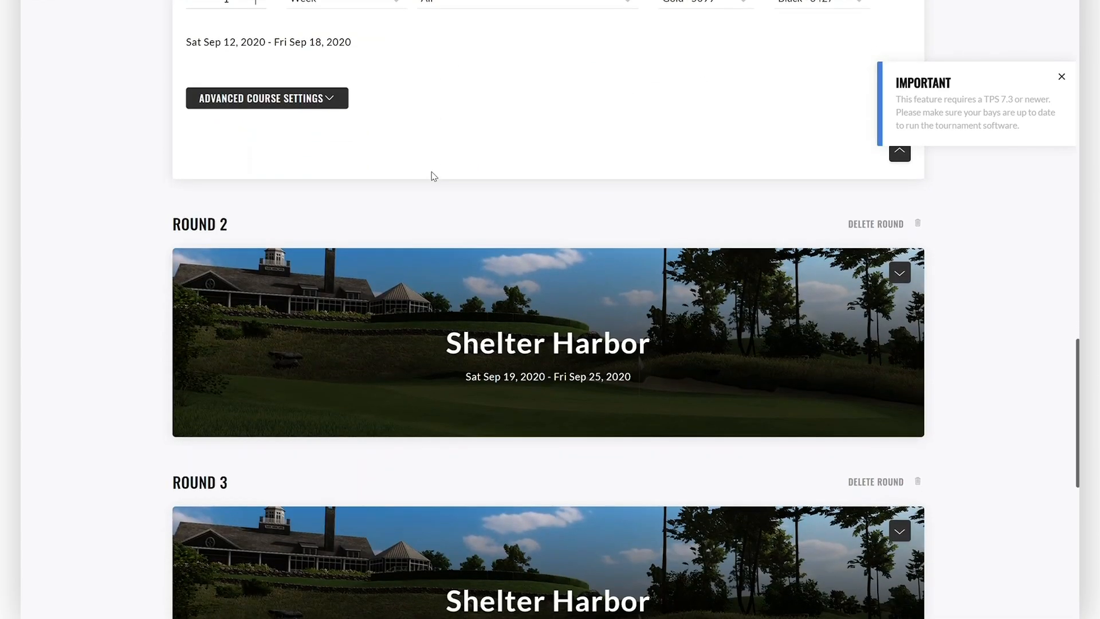
scroll(432, 172, up, 4)
scroll(430, 170, up, 14)
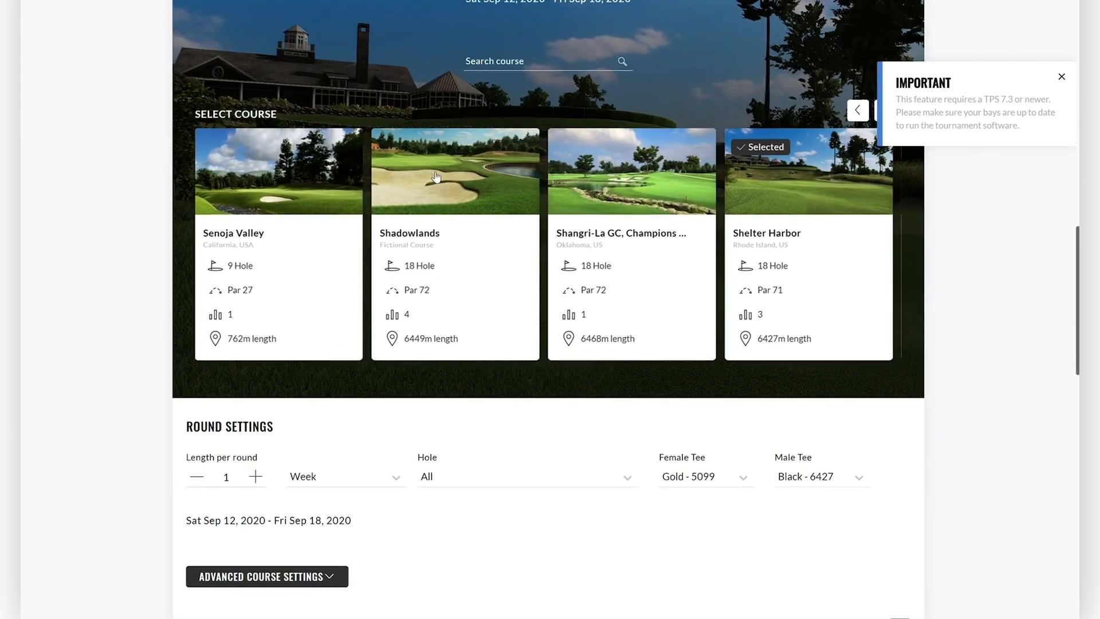
scroll(431, 172, down, 2)
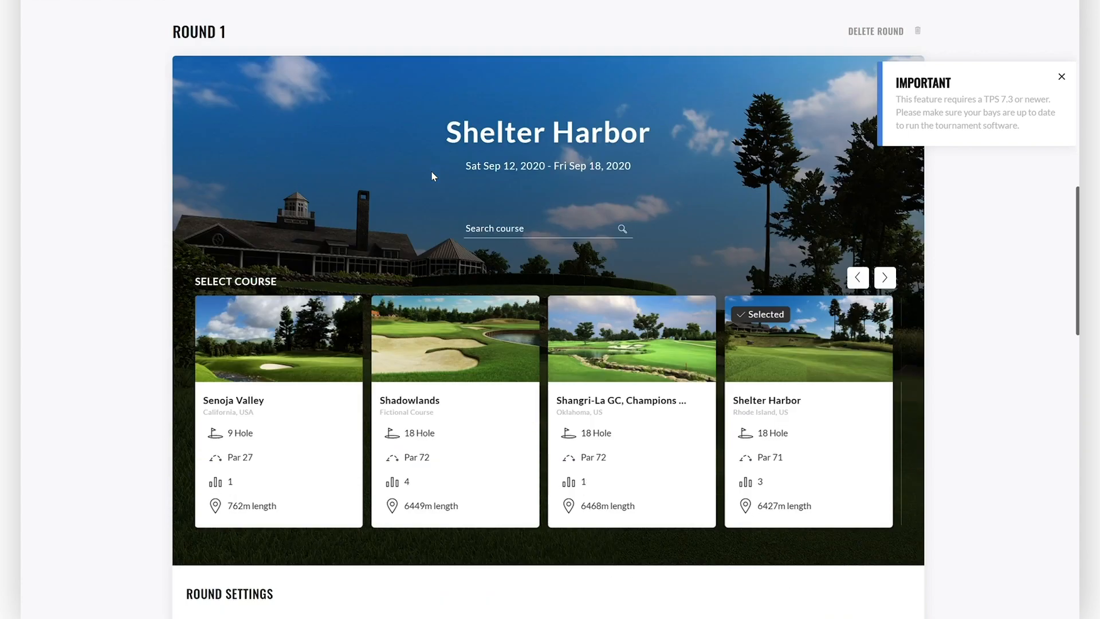
scroll(476, 232, up, 2)
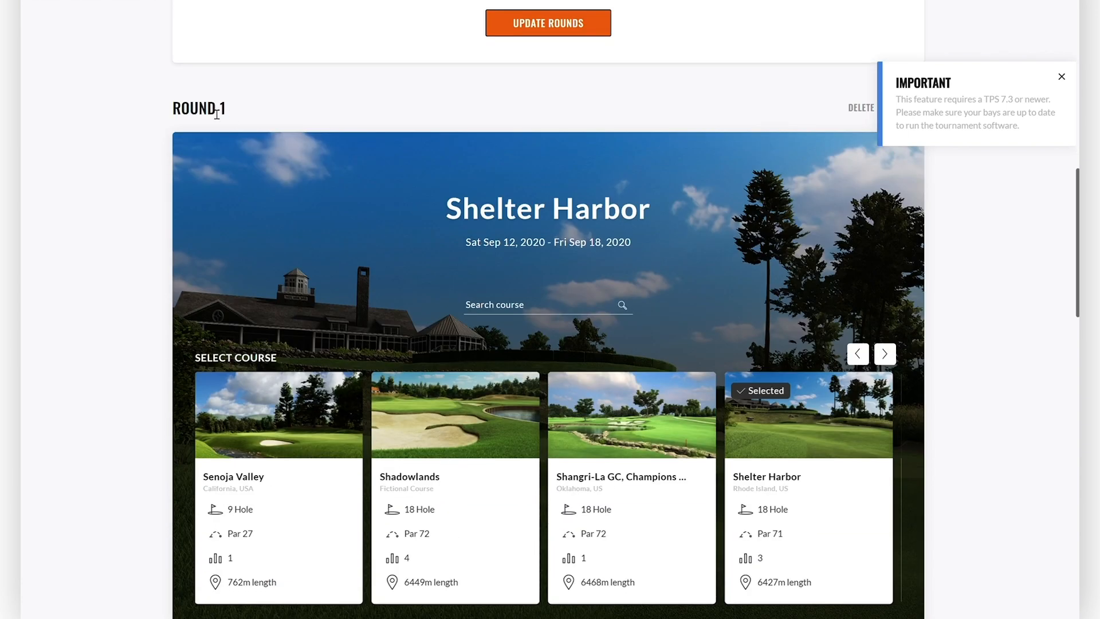
scroll(358, 265, down, 2)
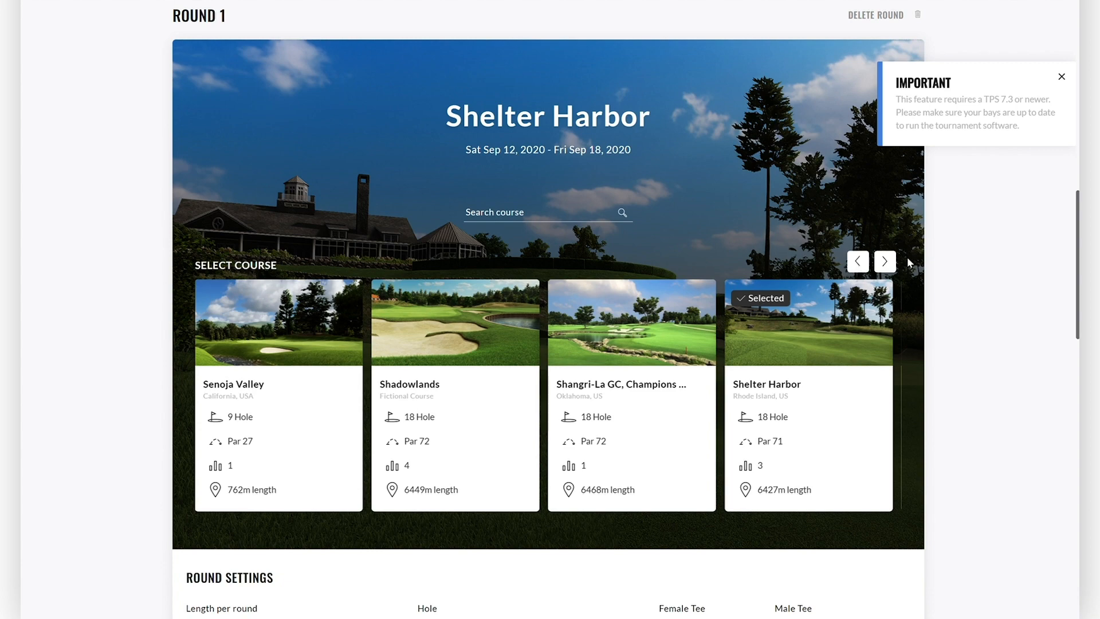
click(885, 263)
click(886, 263)
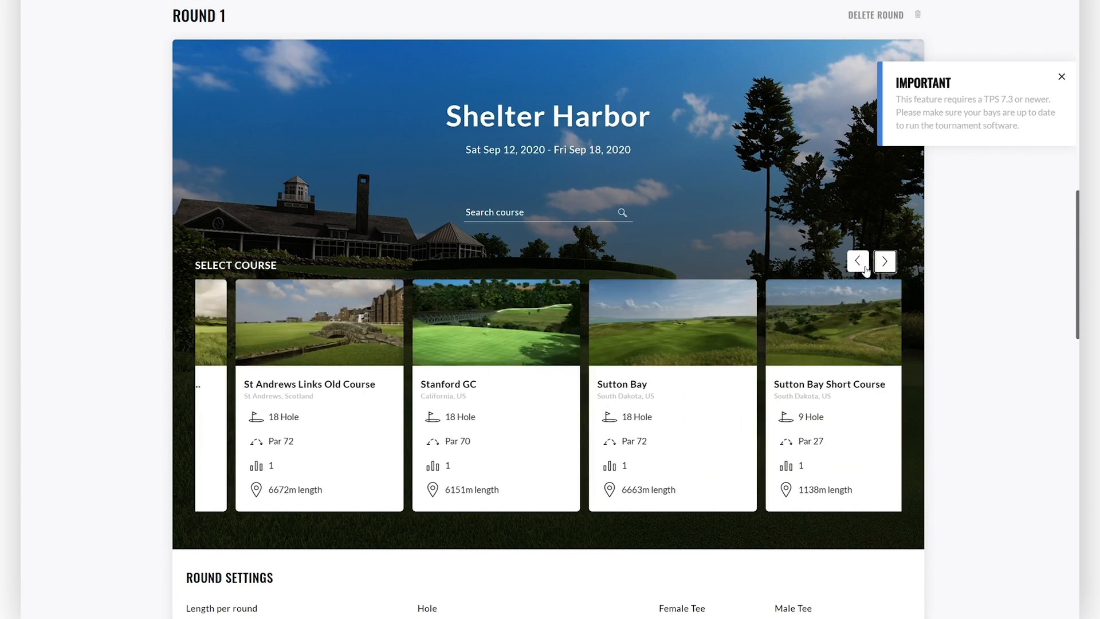
click(862, 268)
click(862, 268)
- Search the Round 1 courses for "st and" and select St Andrews Links Old Course
click(546, 217)
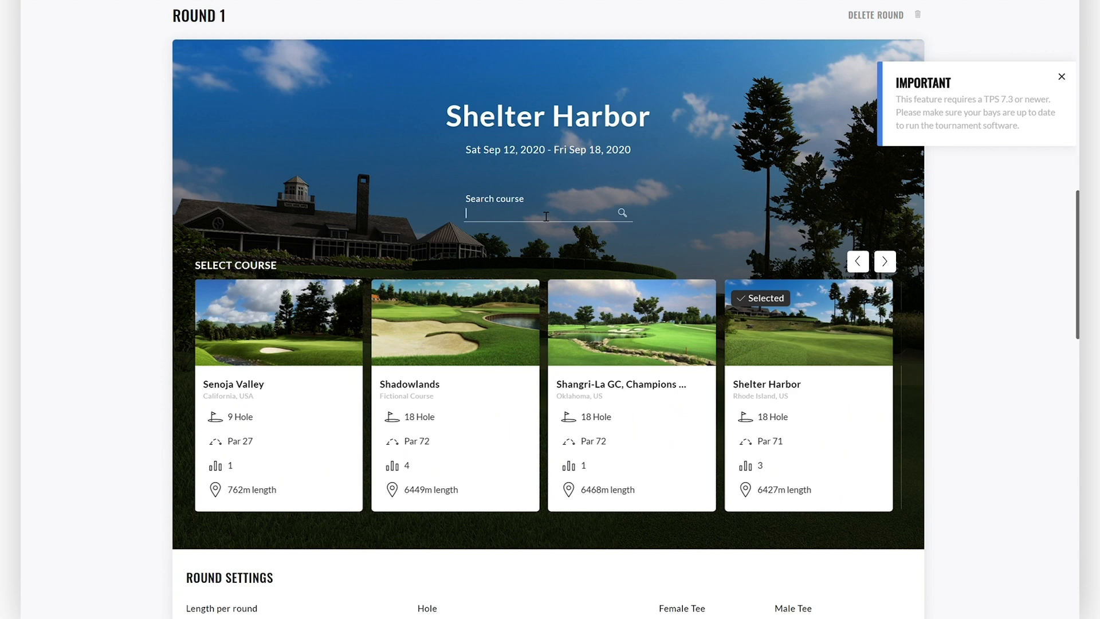
text(st and)
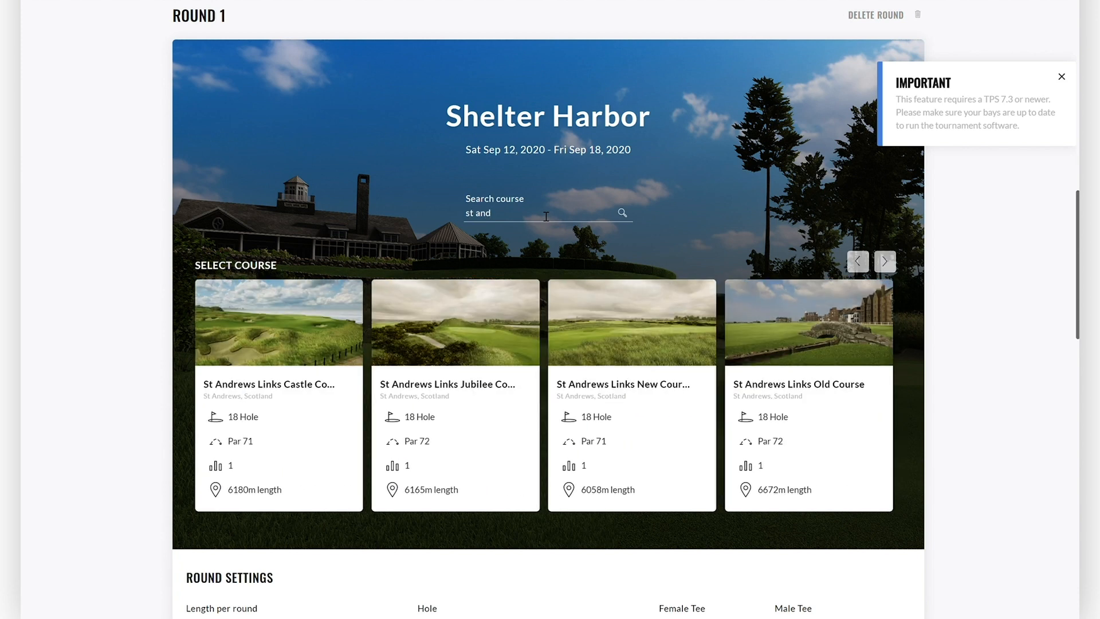
click(792, 320)
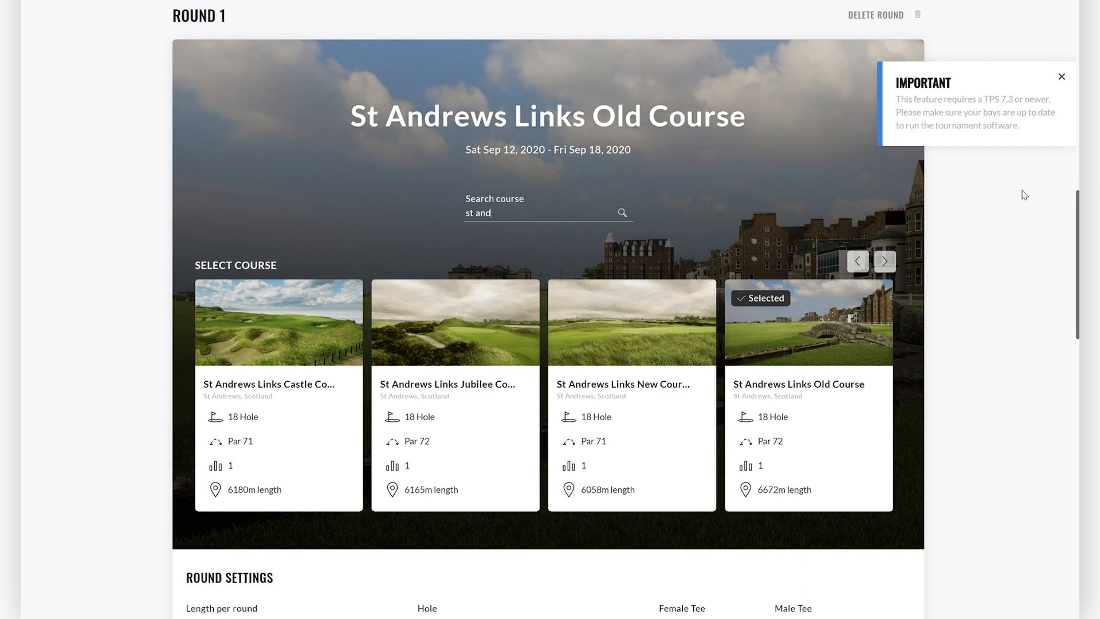
- Try a length of 2 weeks for Round 1 and return it to 1 week
scroll(1024, 195, down, 2)
scroll(1024, 195, down, 3)
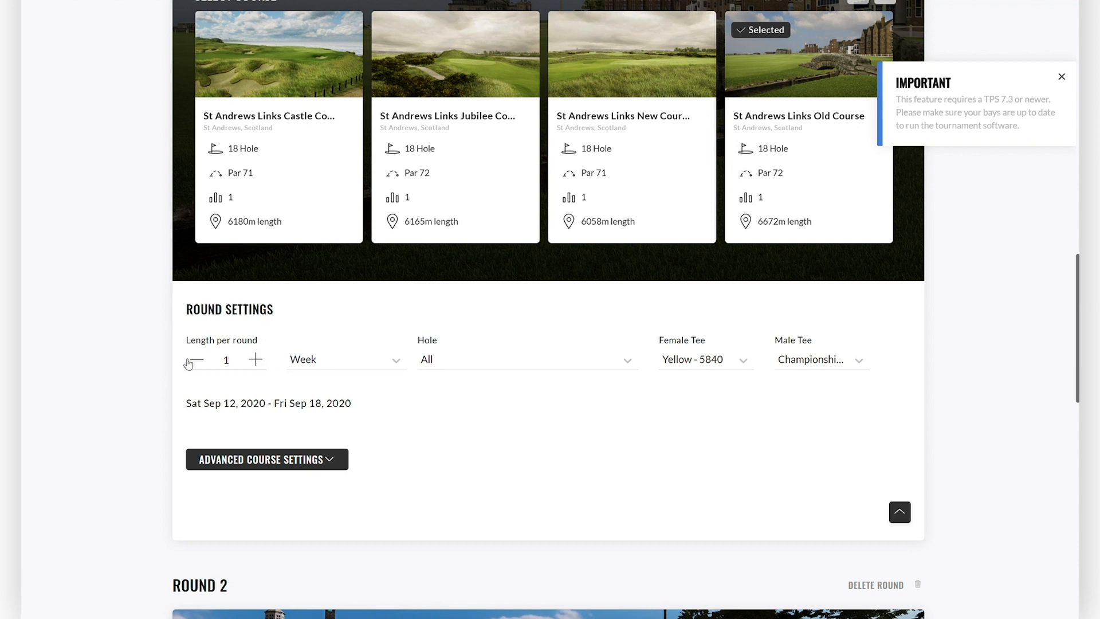
click(256, 359)
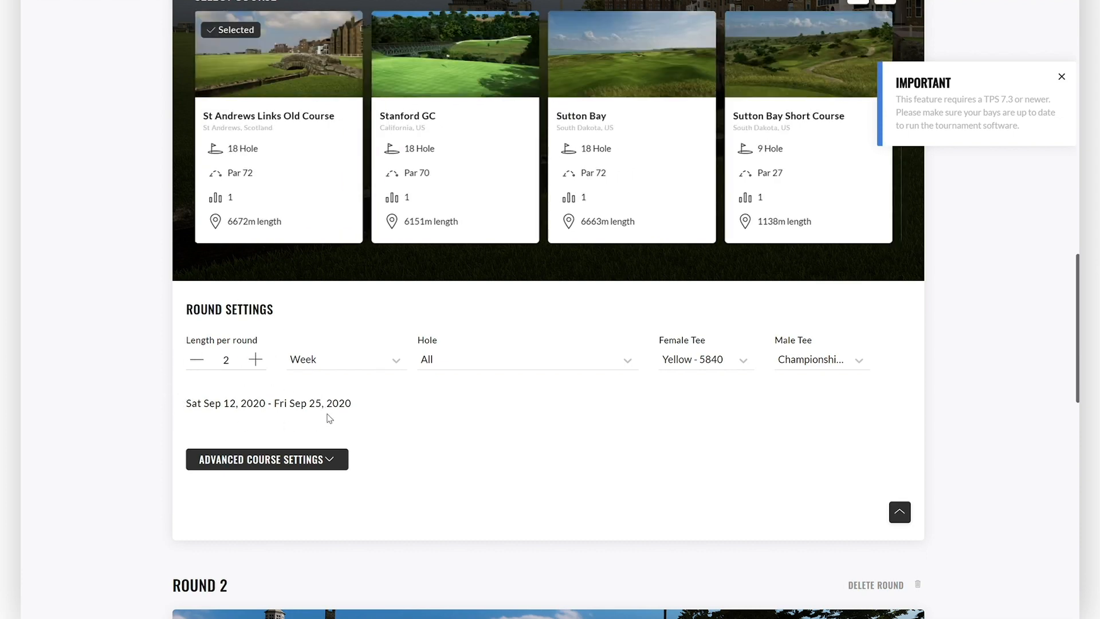
click(202, 361)
- Examine the hole, female tee and male tee options available for Round 1
click(459, 359)
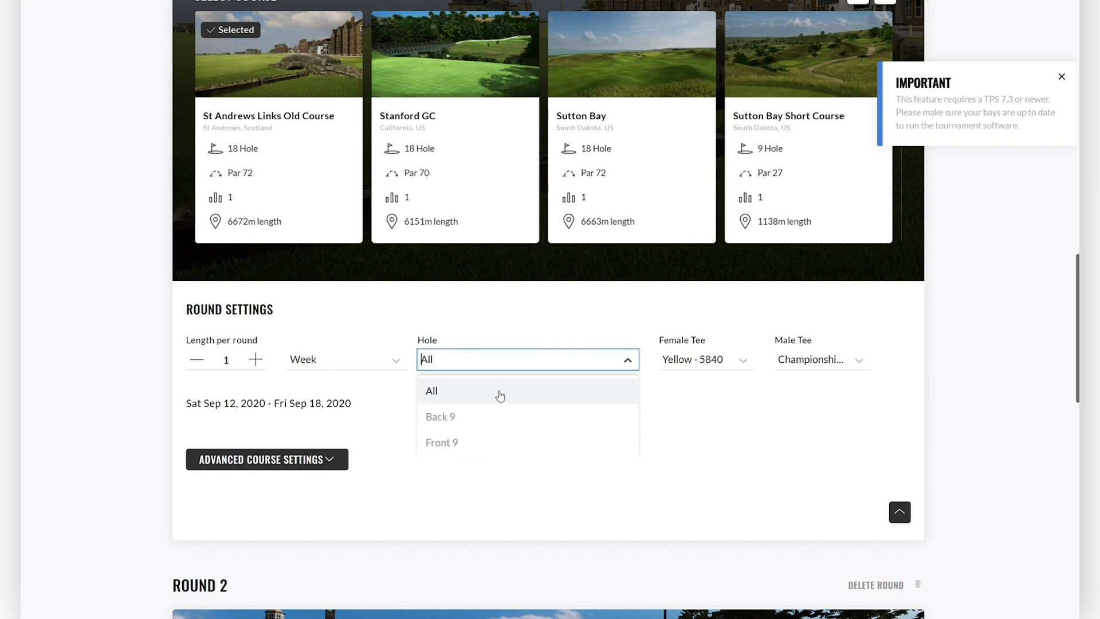
click(487, 302)
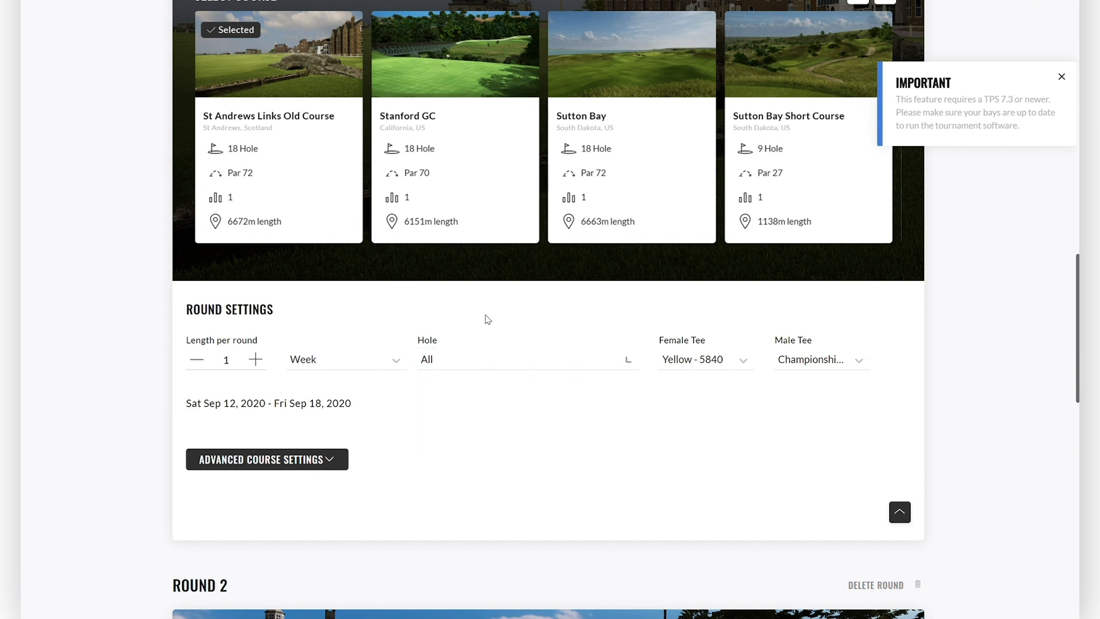
click(715, 360)
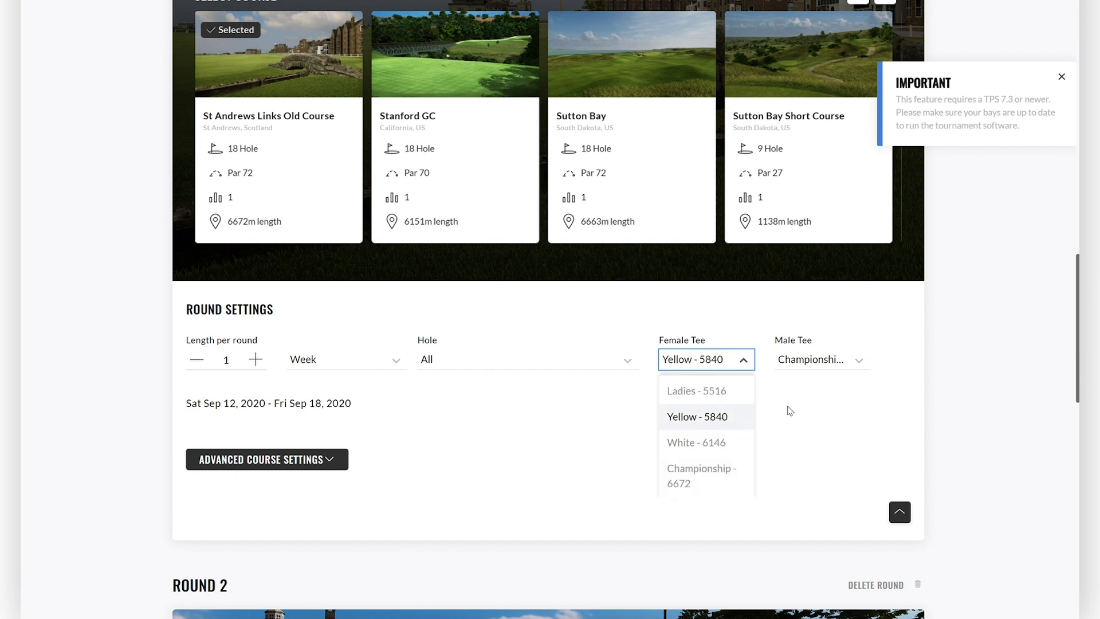
click(811, 446)
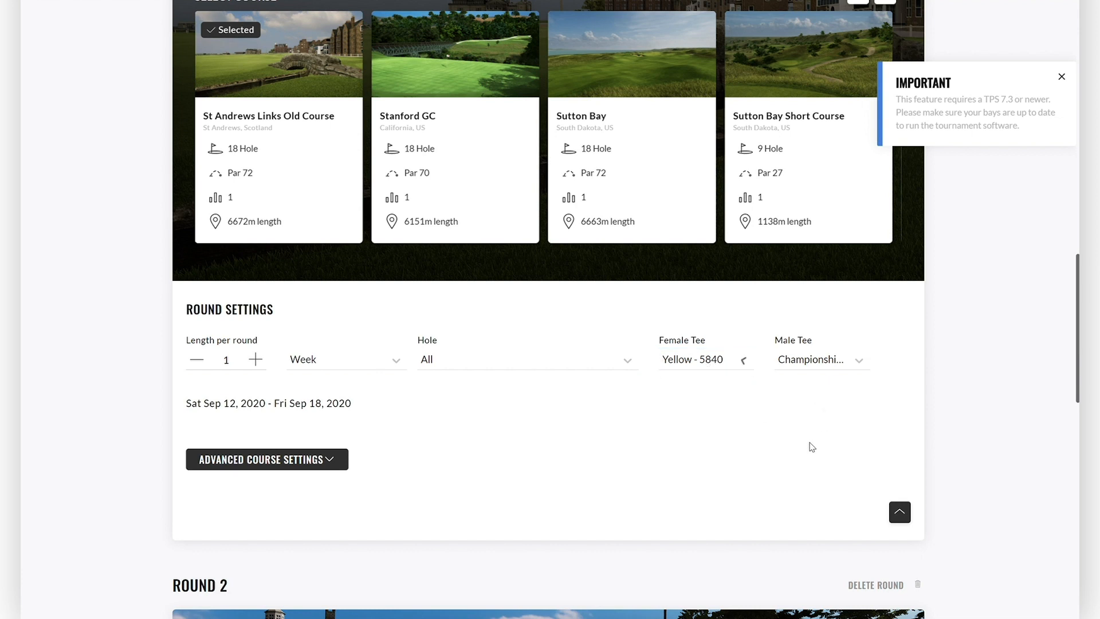
click(836, 354)
click(846, 471)
- In Round 1's advanced course settings, set the wind to Breezy and fairway firmness to Hard, and check the putting options
click(256, 459)
scroll(424, 445, down, 2)
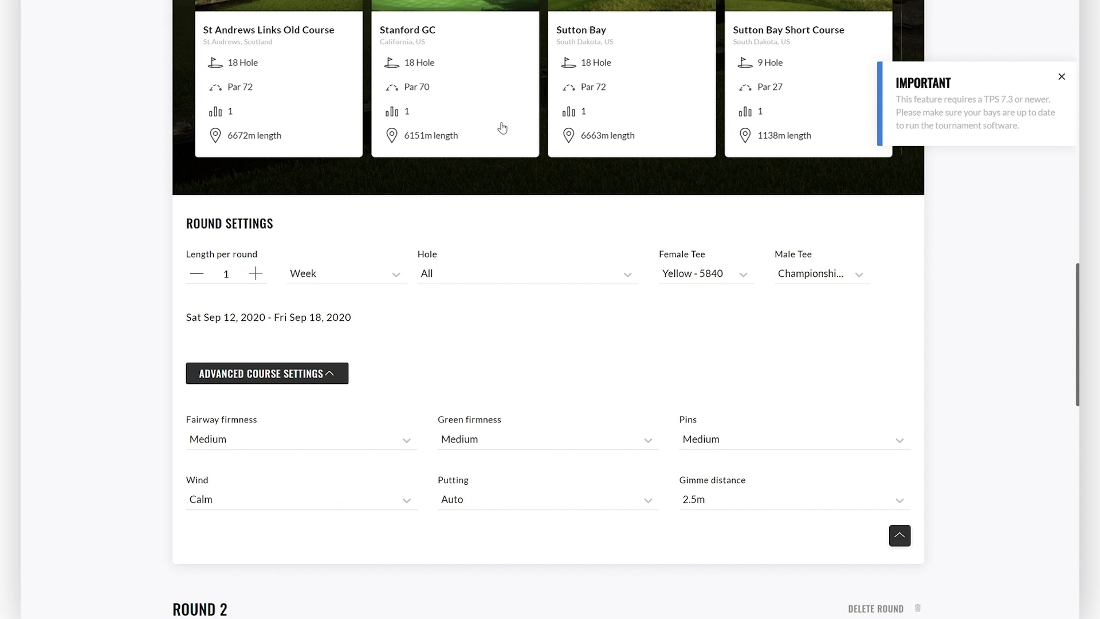
scroll(502, 127, up, 2)
scroll(503, 127, down, 3)
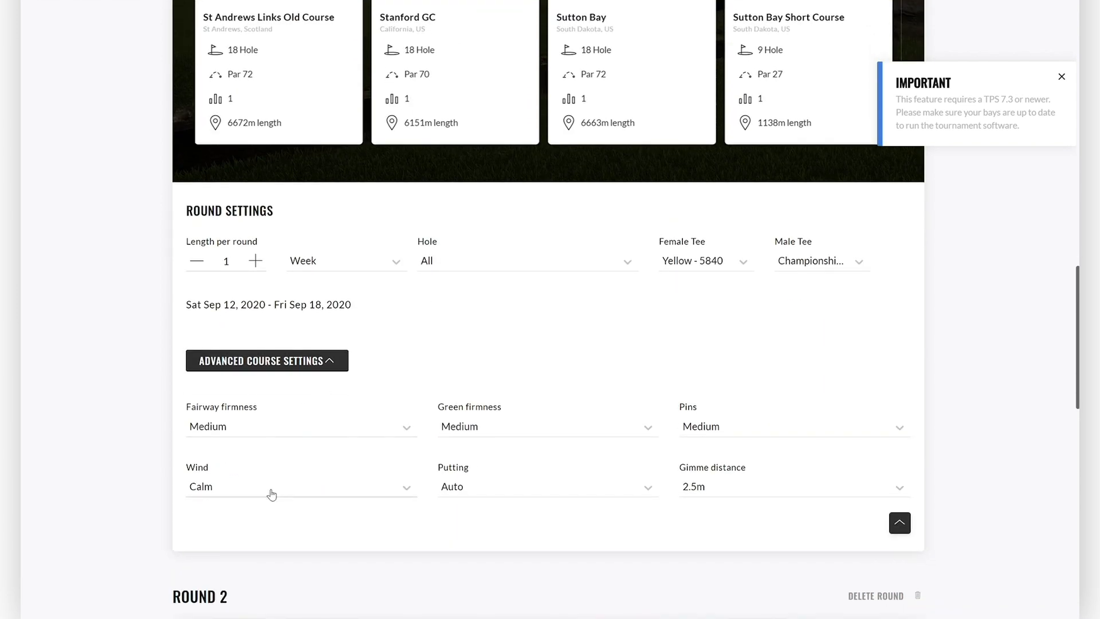
click(272, 493)
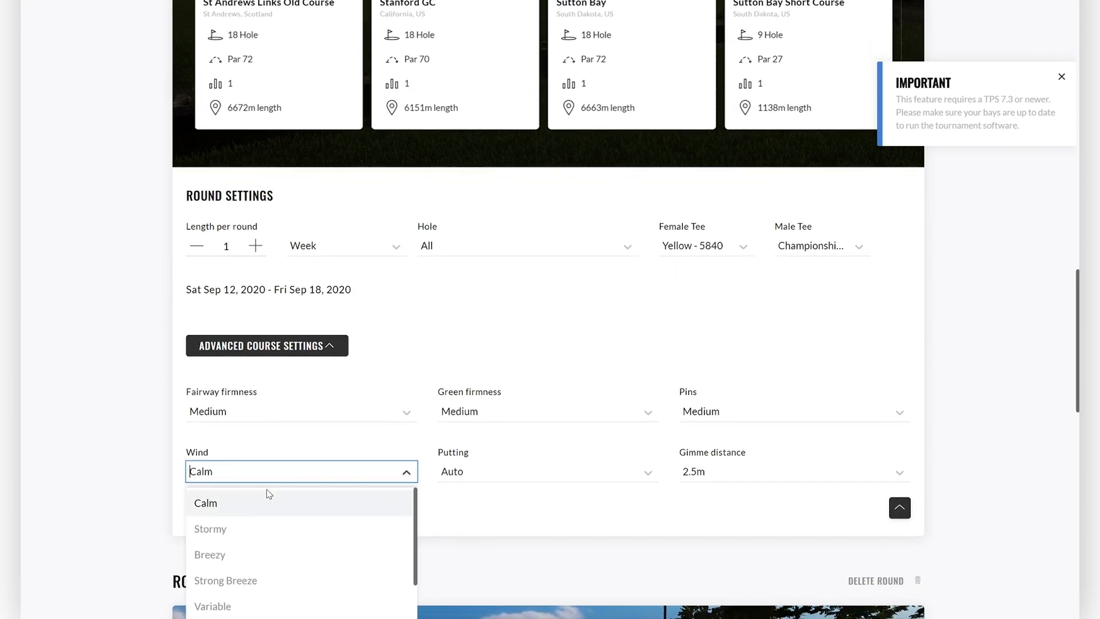
click(245, 555)
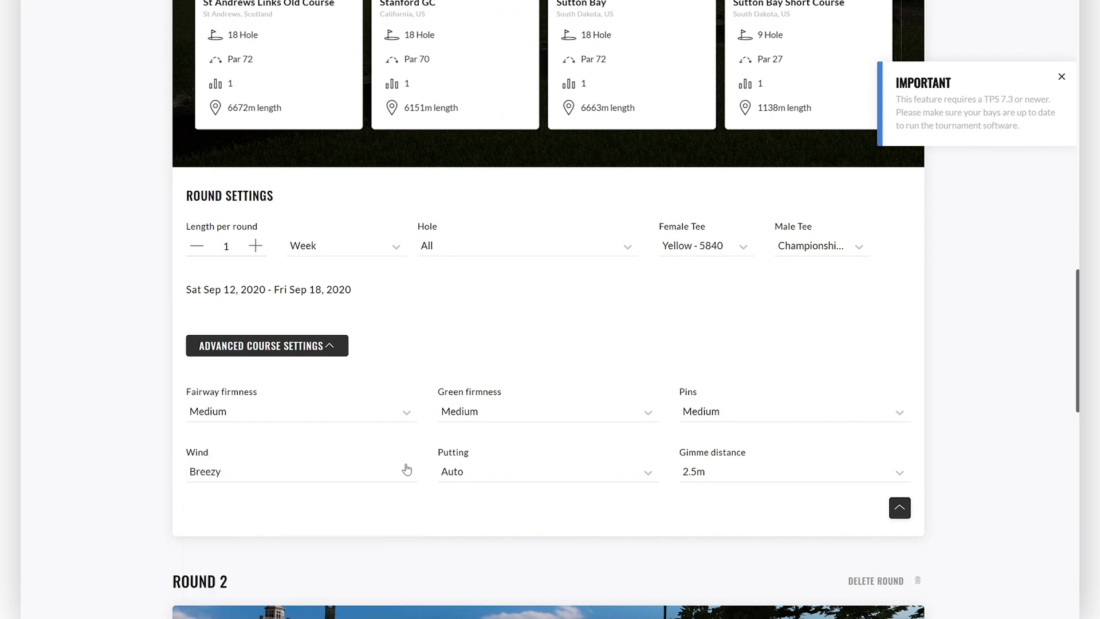
click(262, 416)
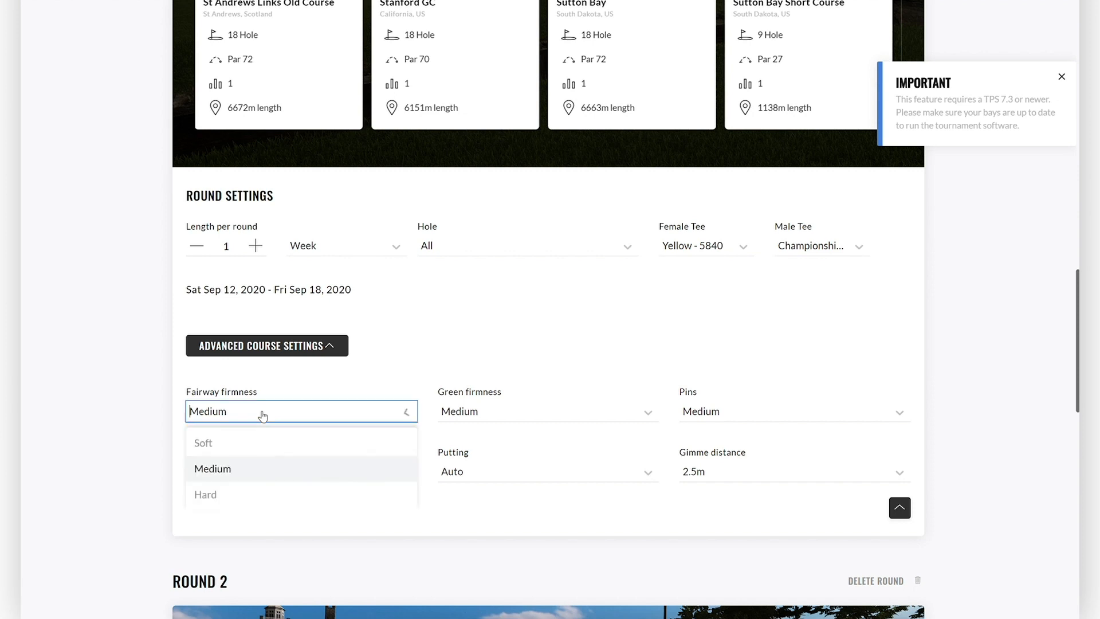
click(256, 500)
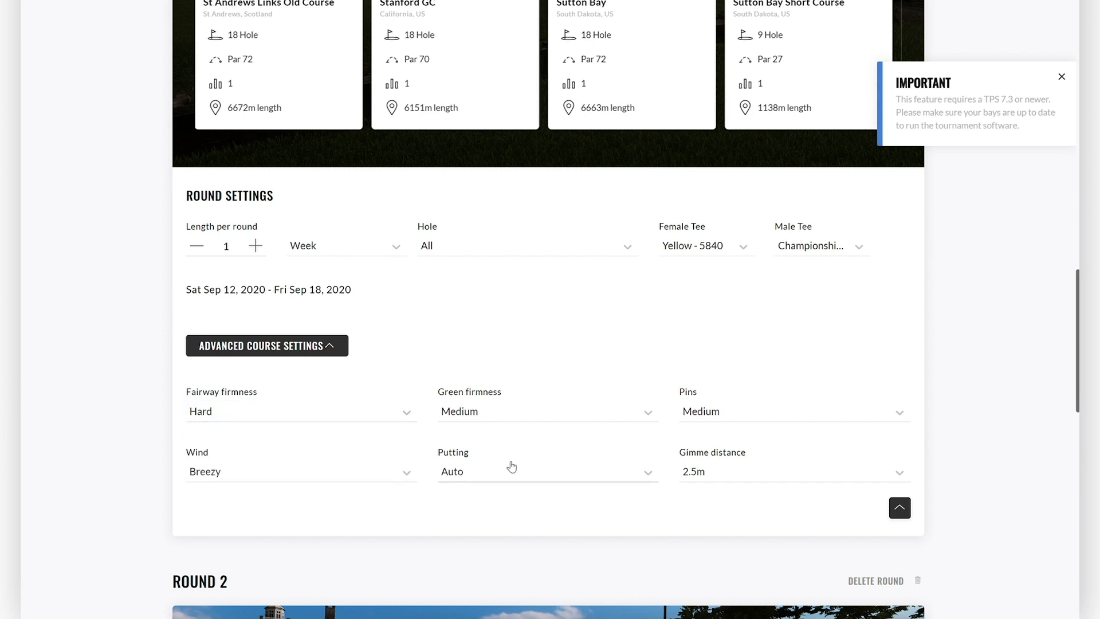
click(476, 477)
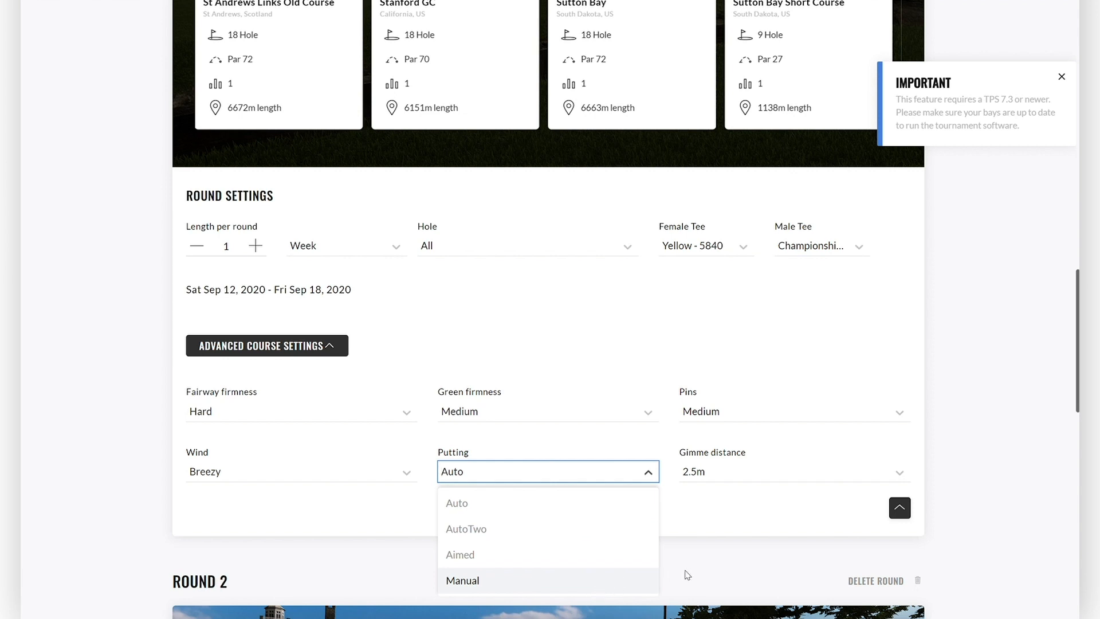
click(709, 525)
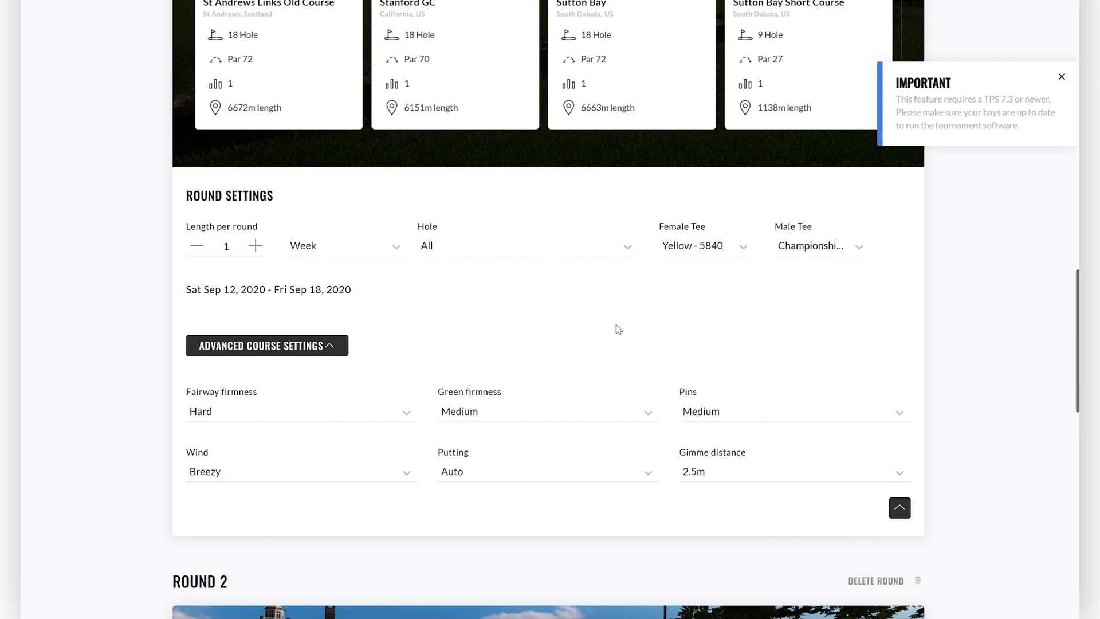
- Expand Round 2 and select Shadowlands as its course
scroll(617, 328, down, 6)
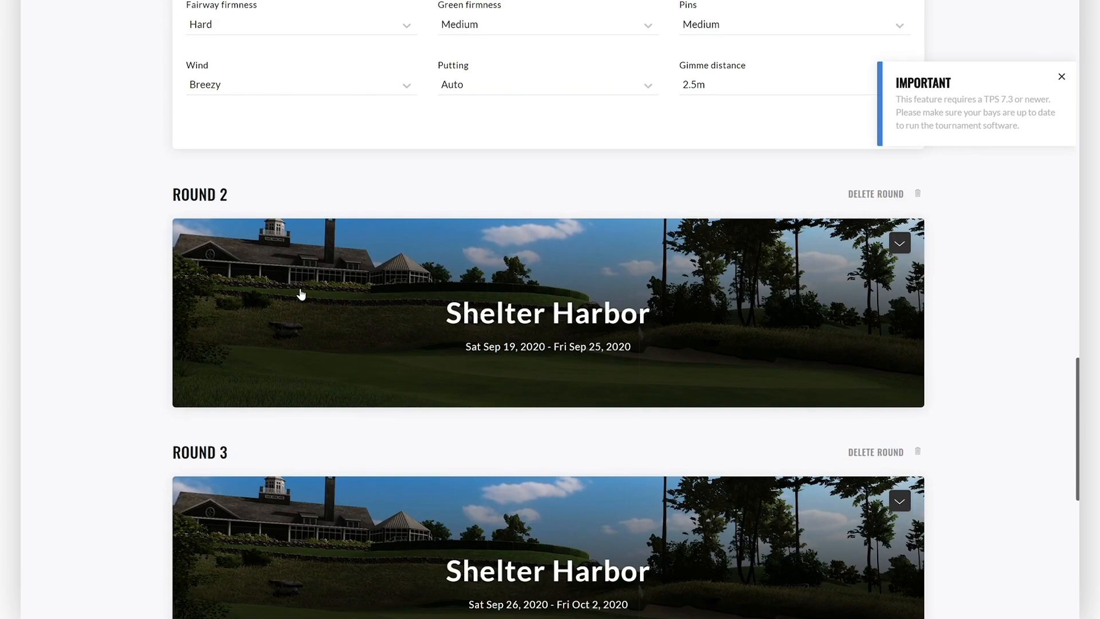
click(484, 344)
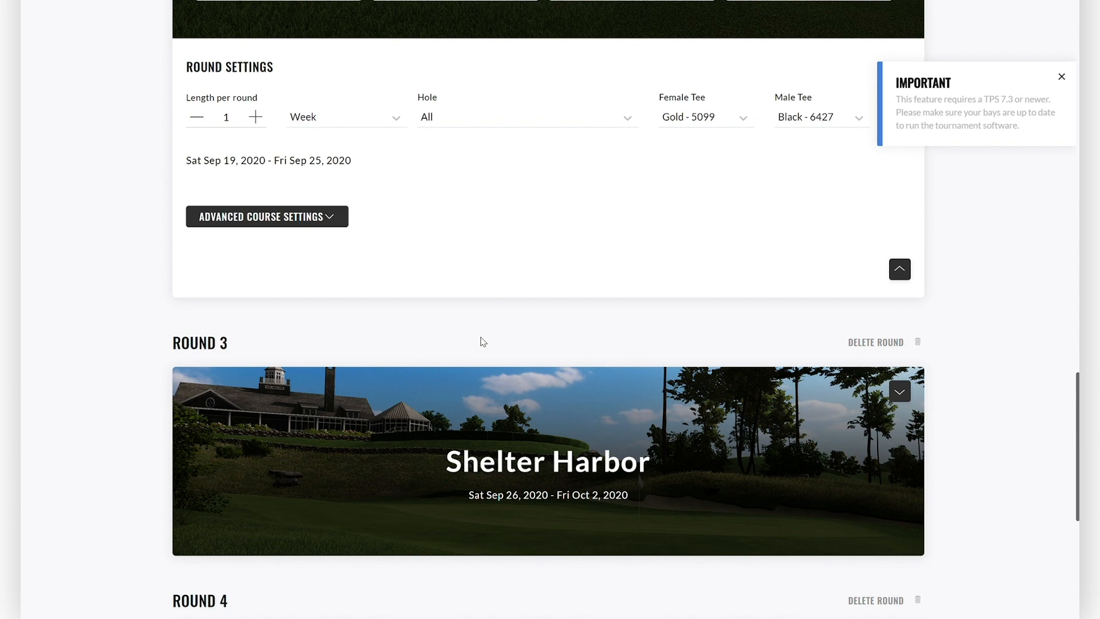
scroll(483, 342, up, 8)
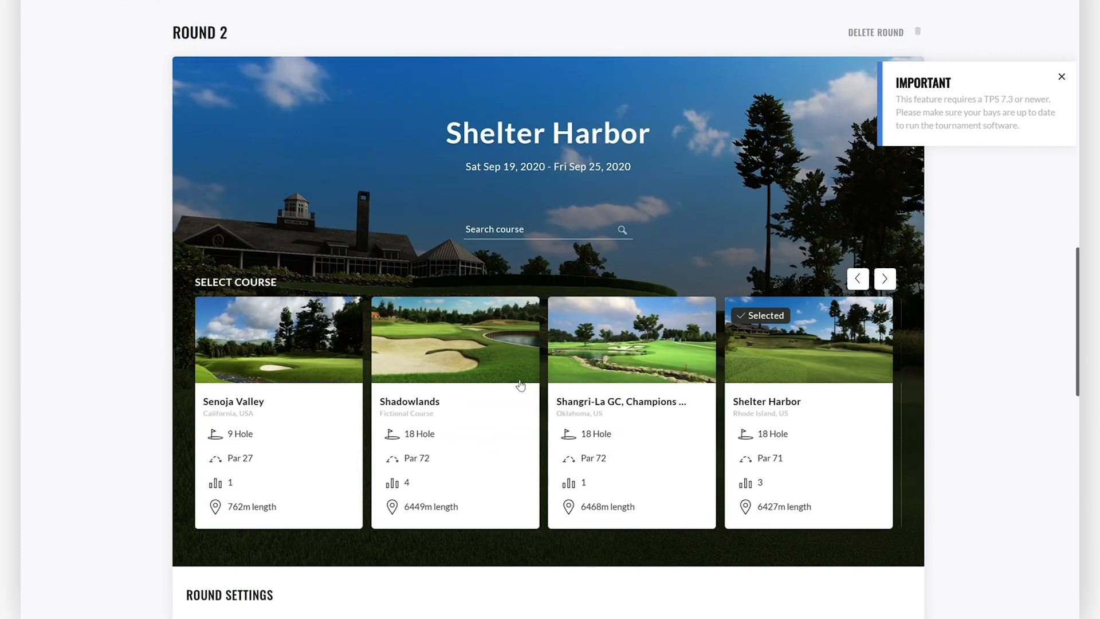
click(407, 342)
- Review Round 2's settings, the courses and dates of all rounds, and the options for adding a round or creating the tournament
scroll(407, 344, down, 4)
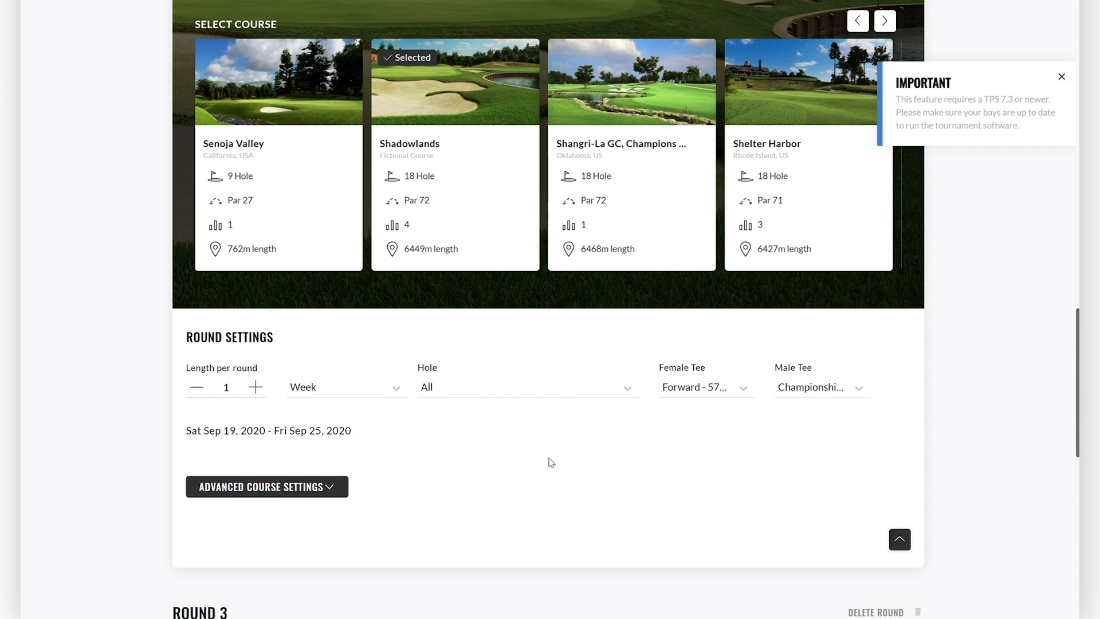
scroll(549, 460, down, 4)
scroll(549, 461, down, 3)
scroll(384, 534, down, 3)
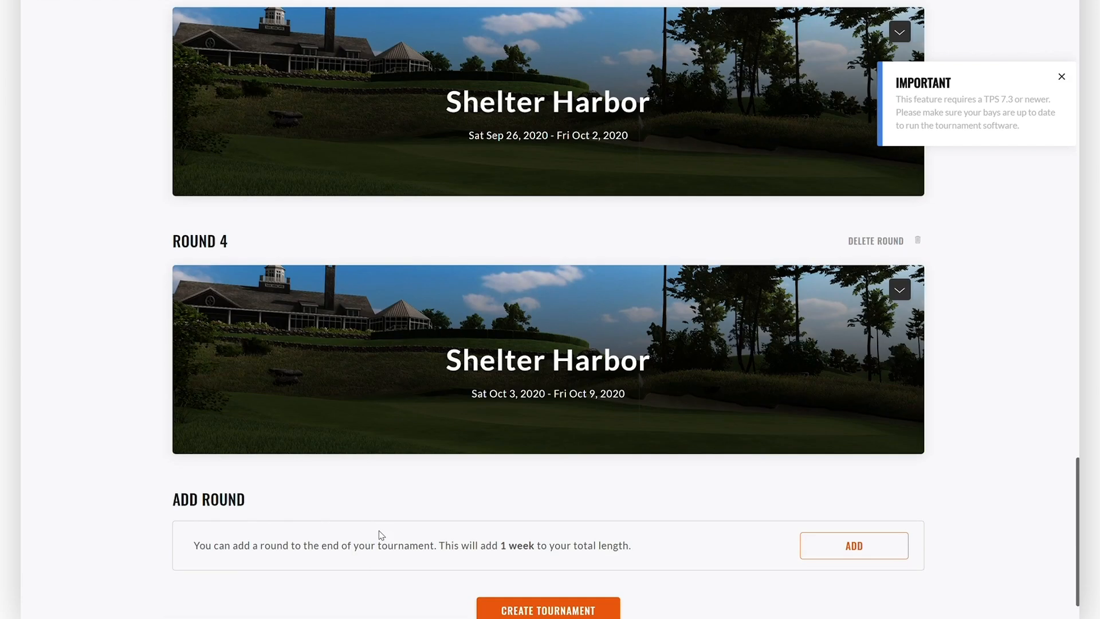
scroll(460, 298, down, 2)
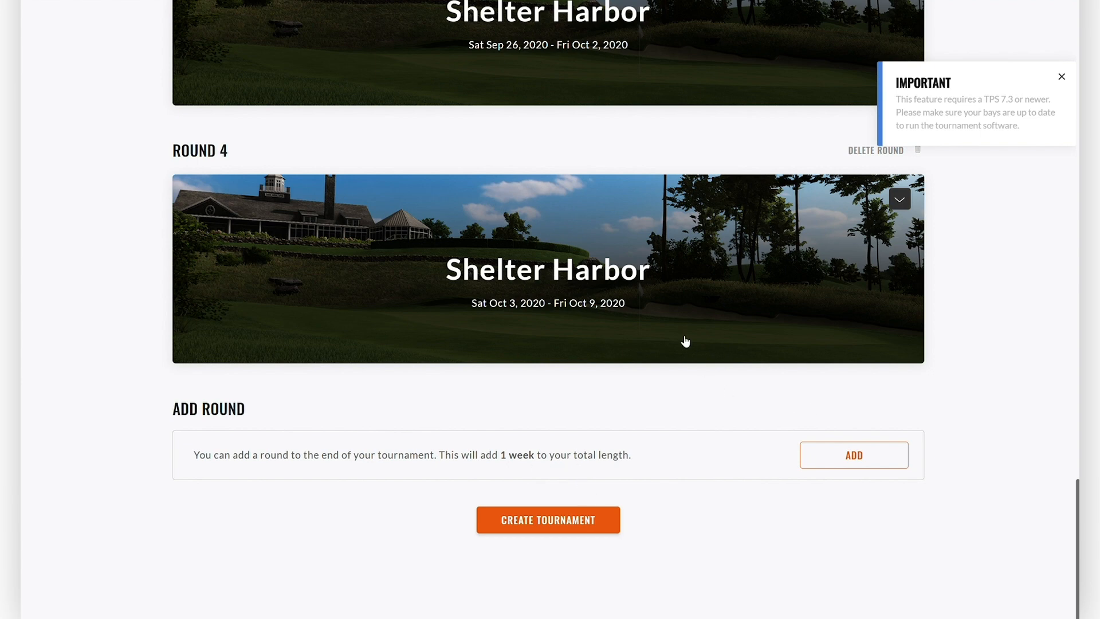
scroll(453, 287, up, 4)
scroll(452, 286, up, 20)
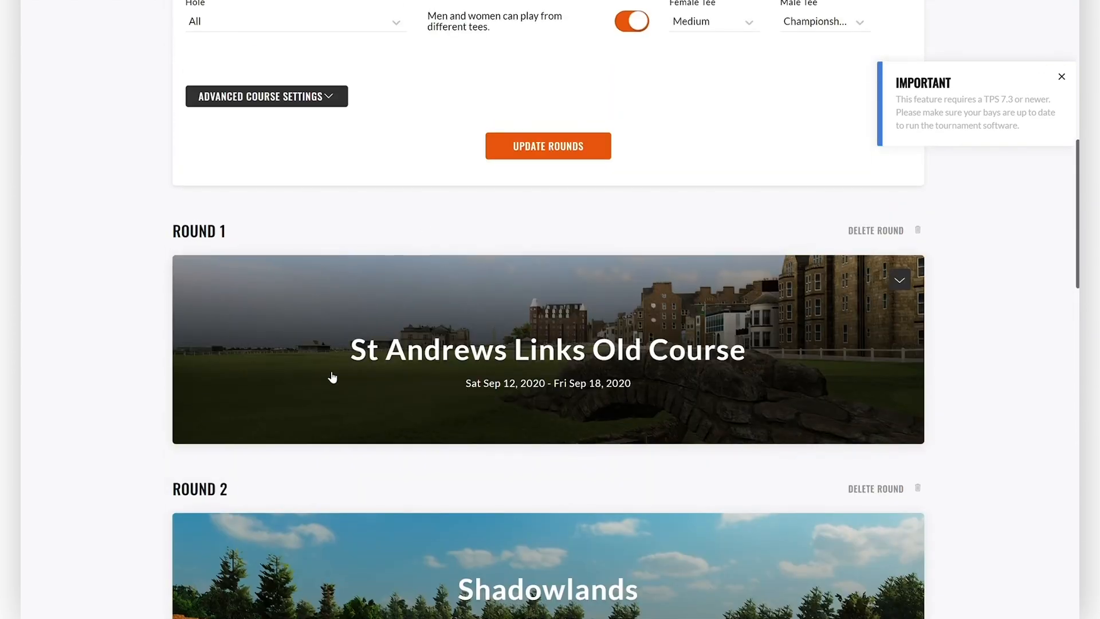
scroll(332, 376, down, 20)
scroll(333, 376, down, 3)
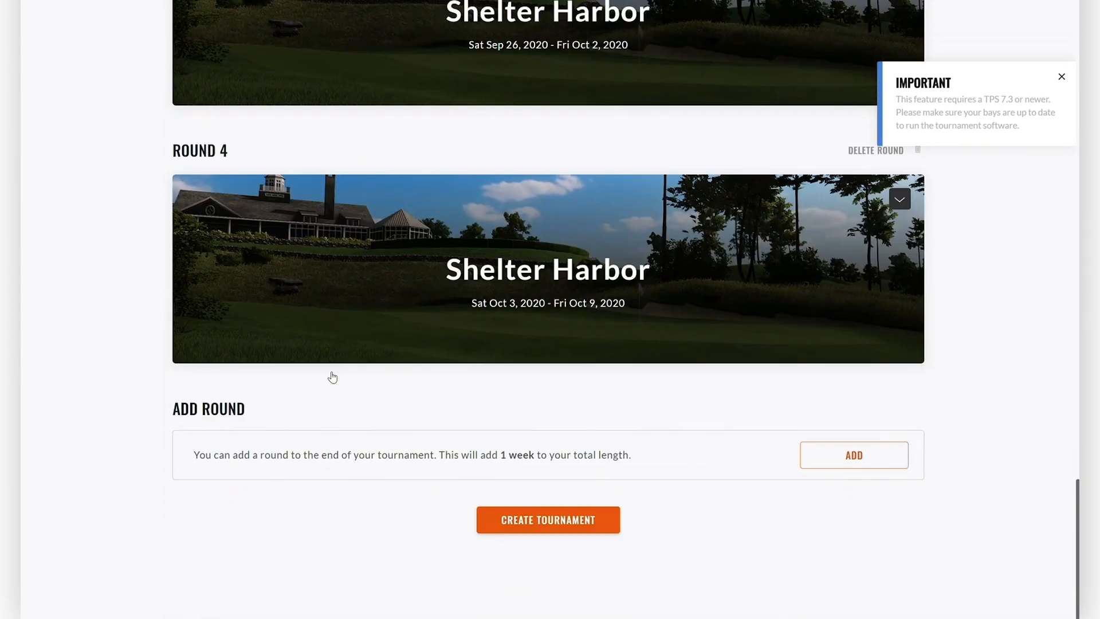